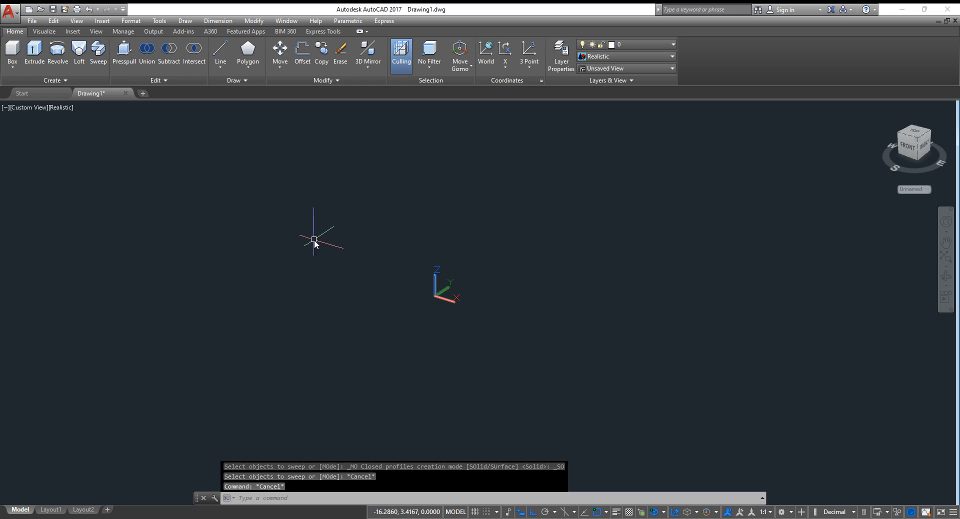
Step: Draw a helix with base and top radii of 5 and a height of 5 in the empty drawing
left_click(186, 22)
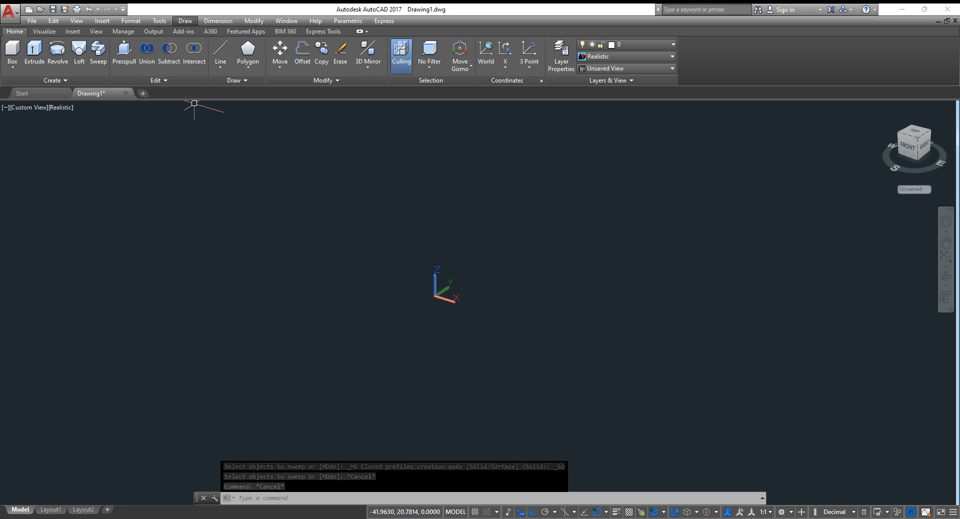
left_click(205, 139)
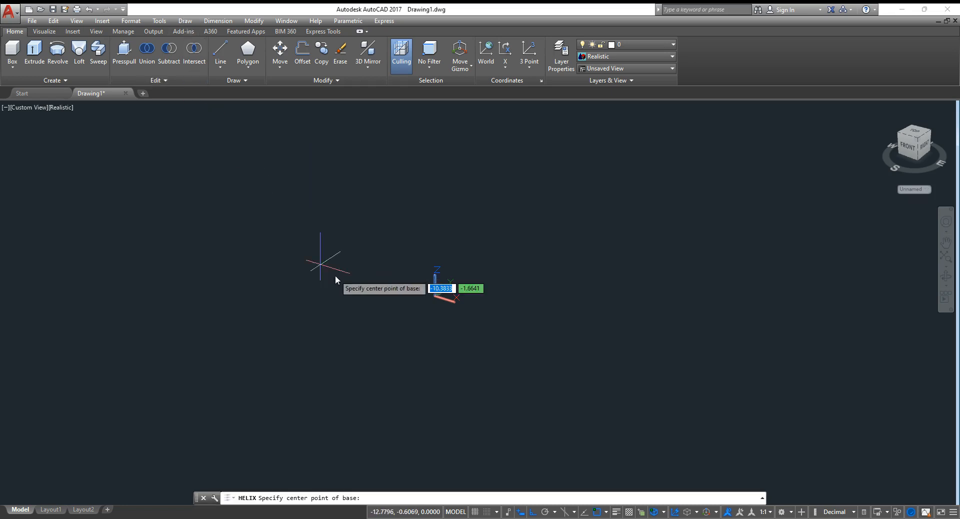
left_click(335, 311)
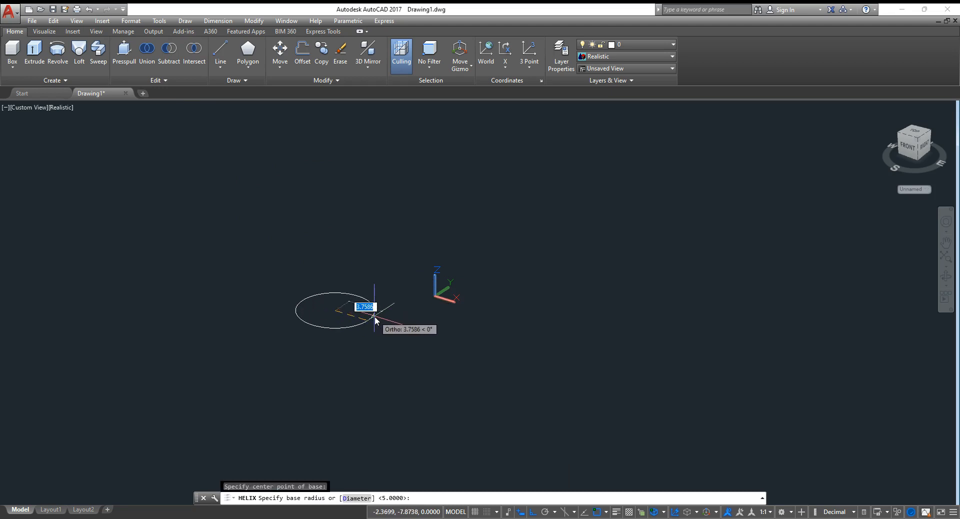
type("5")
key("Return")
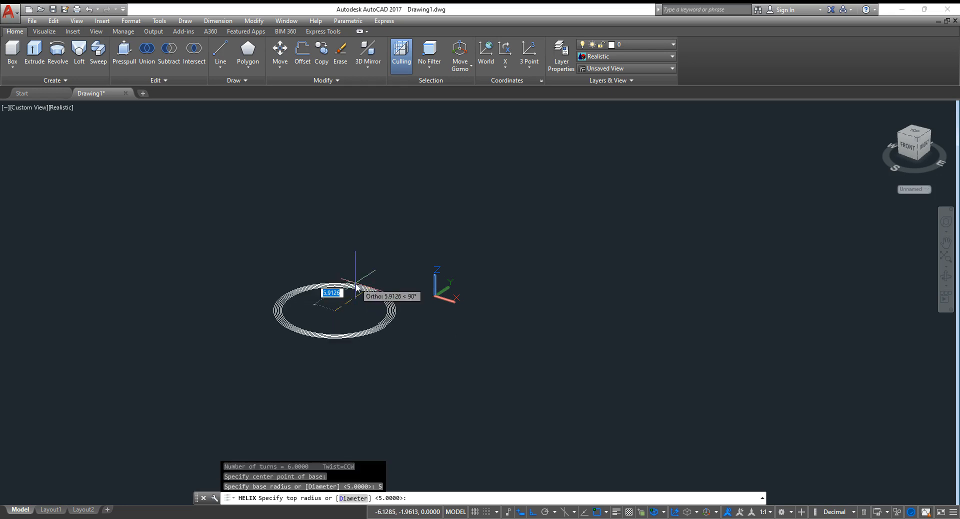
key("Return")
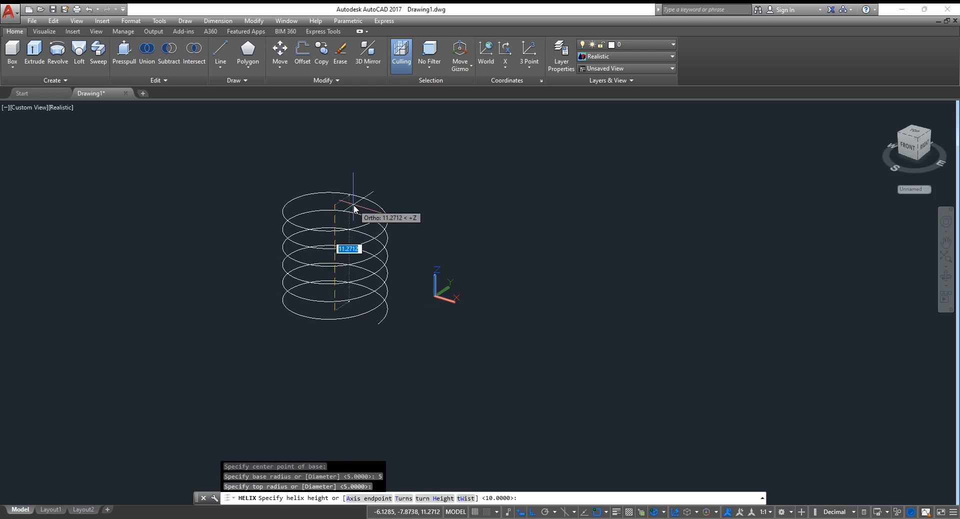
type("5")
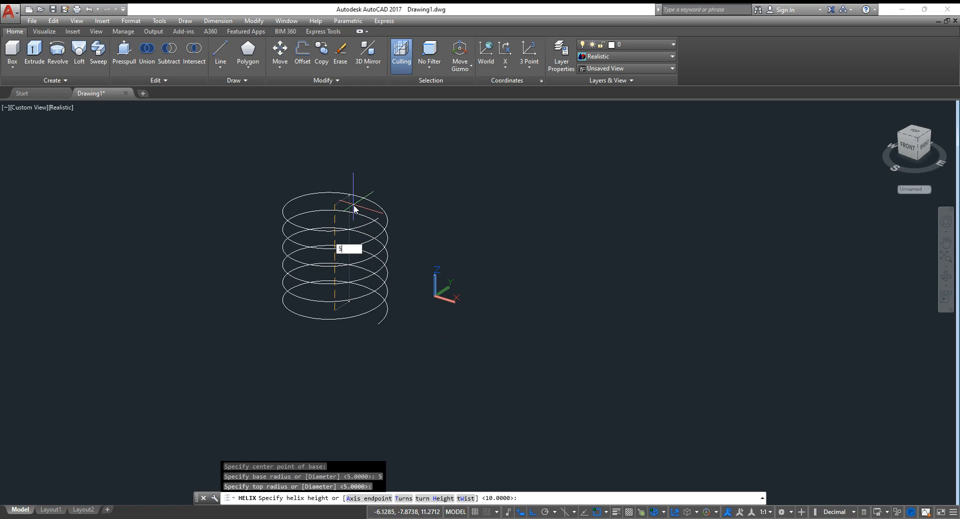
key("Return")
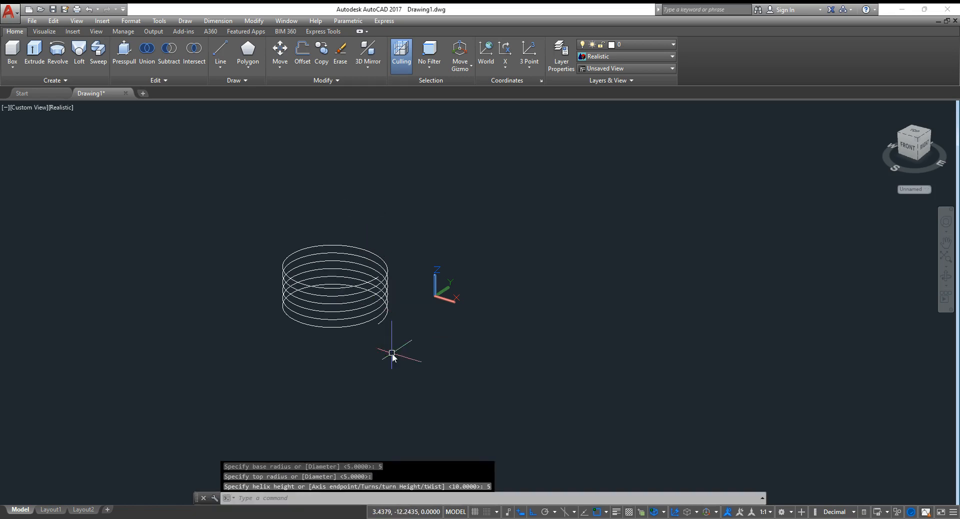
Step: Draw a circle of radius 0.5 centred on the lower endpoint of the helix
type("c")
key("Return")
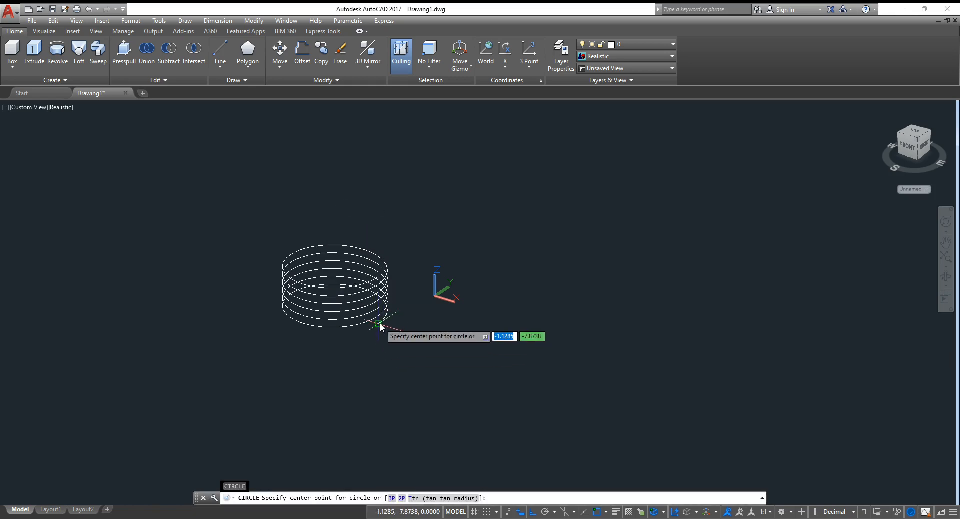
left_click(379, 324)
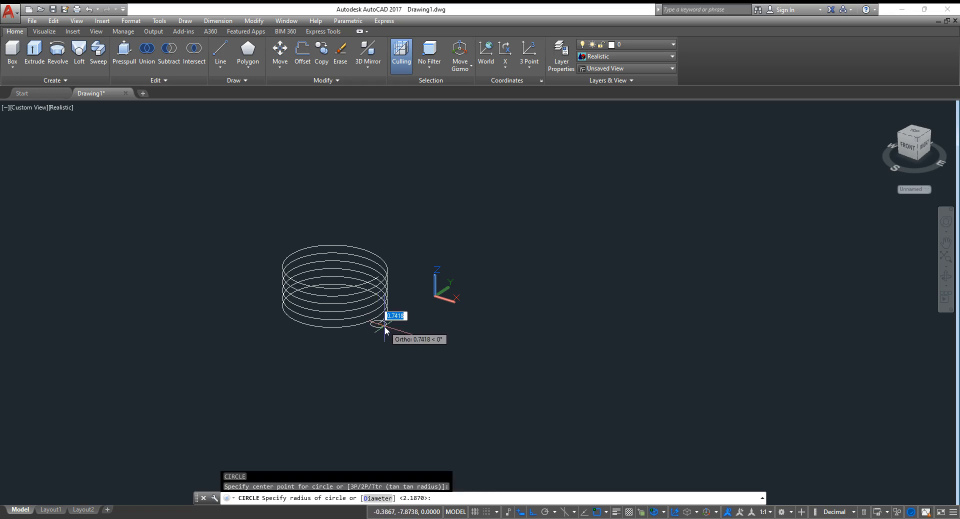
key("BackSpace")
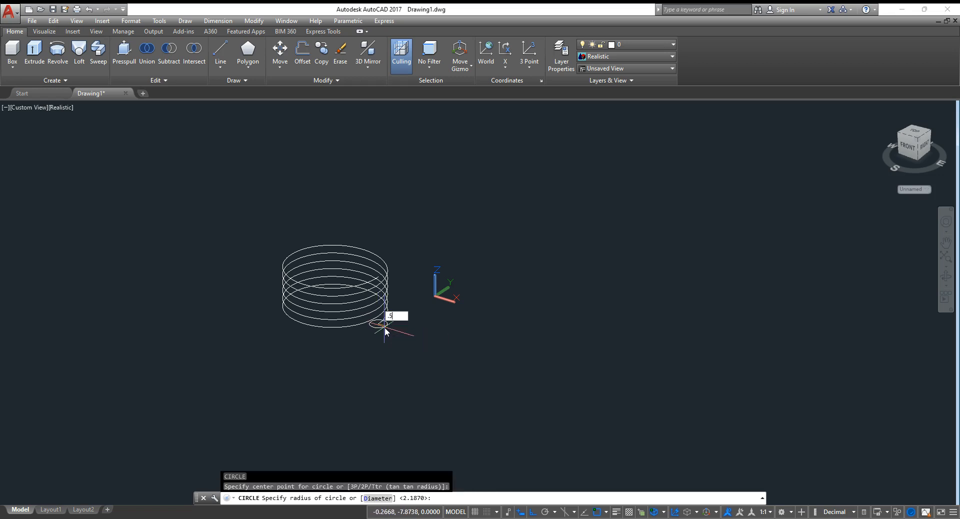
type(".5")
key("Return")
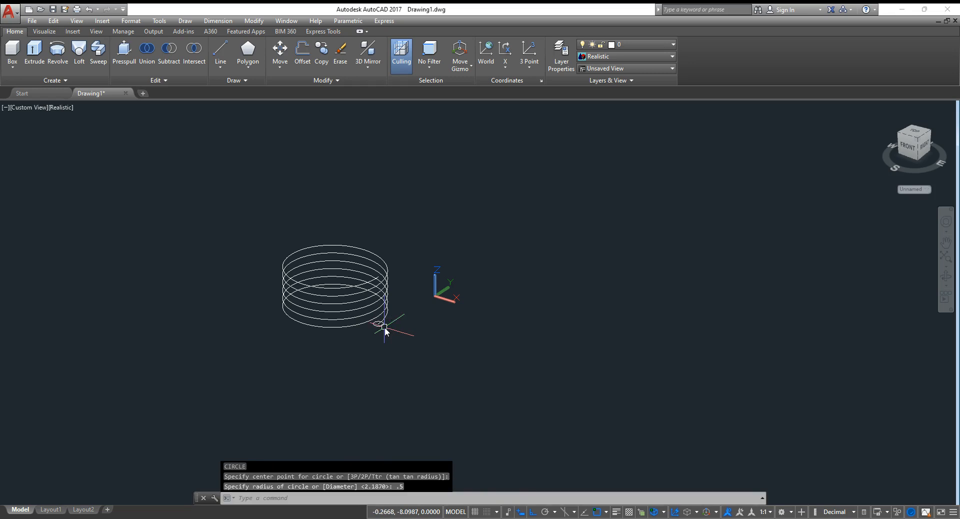
Step: Try to sweep the 0.5-radius circle along the helix as a solid
left_click(98, 62)
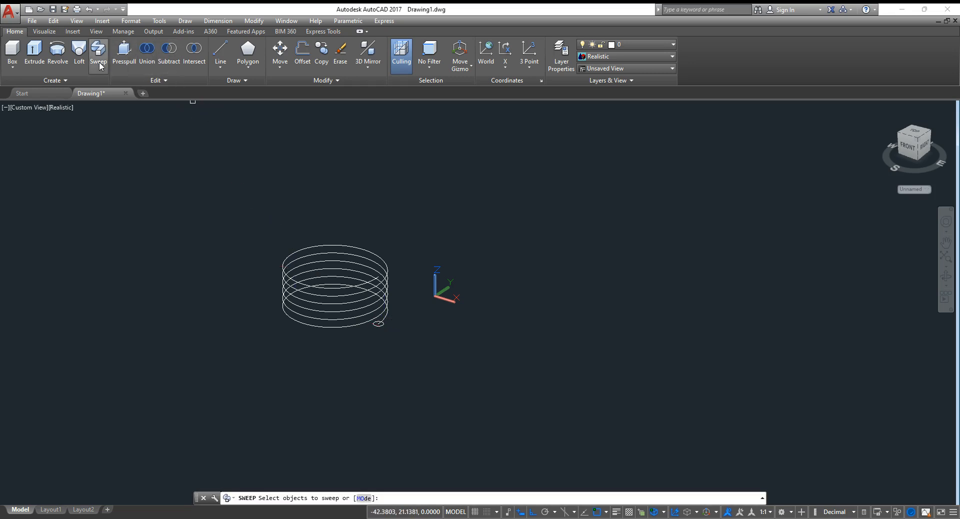
left_click(383, 326)
key("Return")
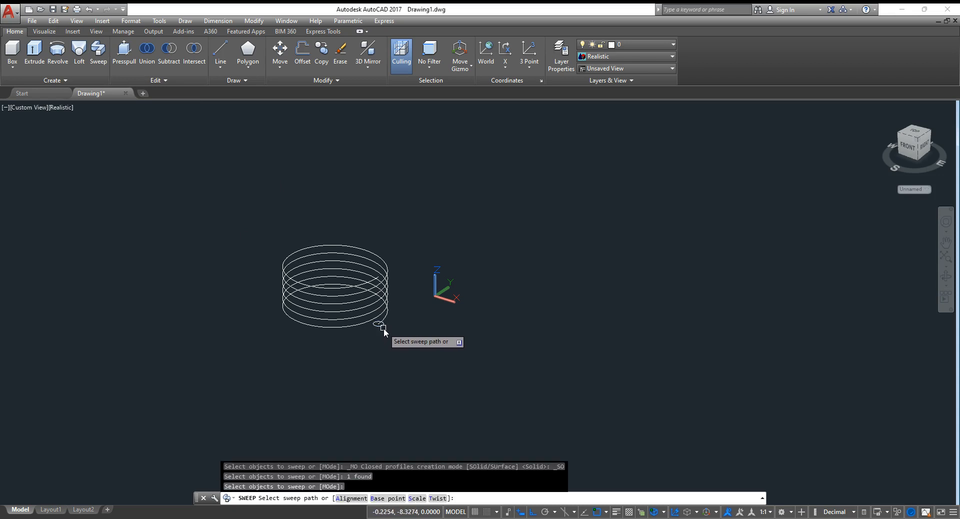
left_click(373, 280)
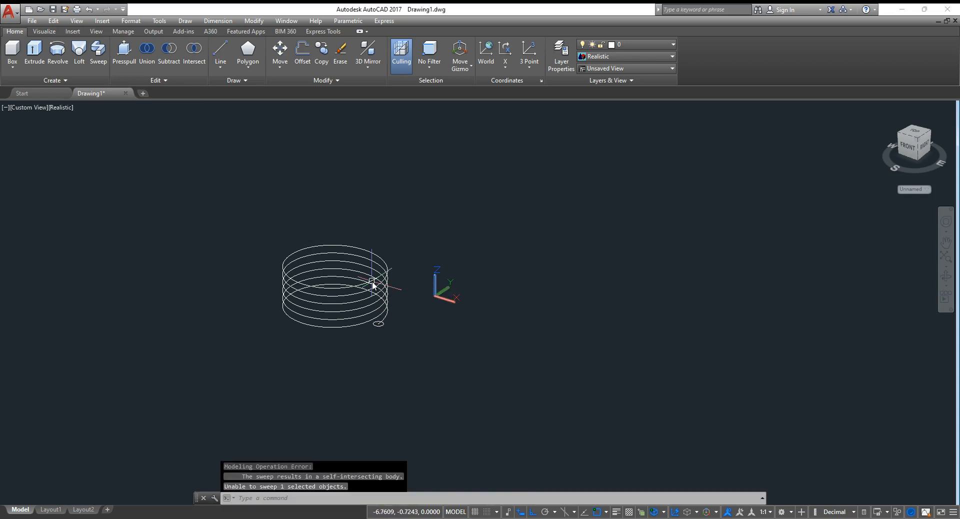
key("Return")
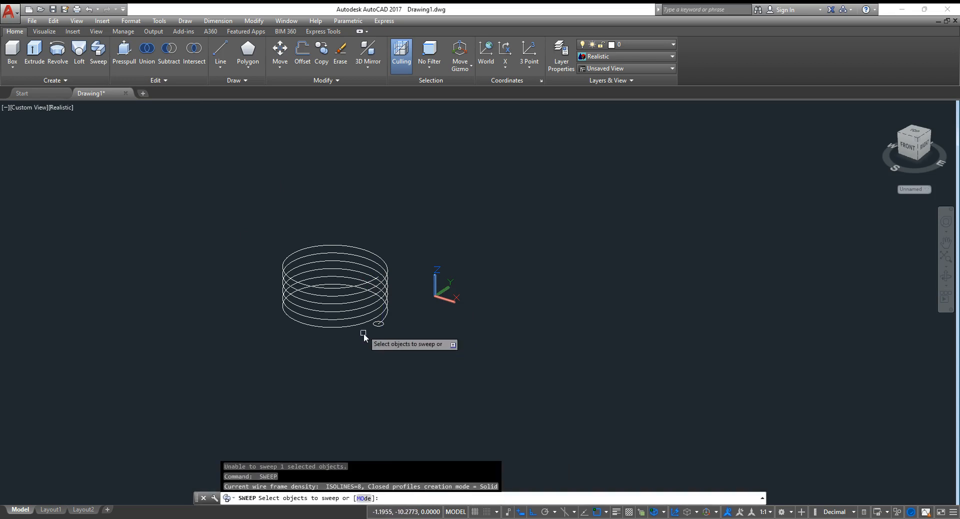
left_click(377, 322)
key("Return")
left_click(385, 303)
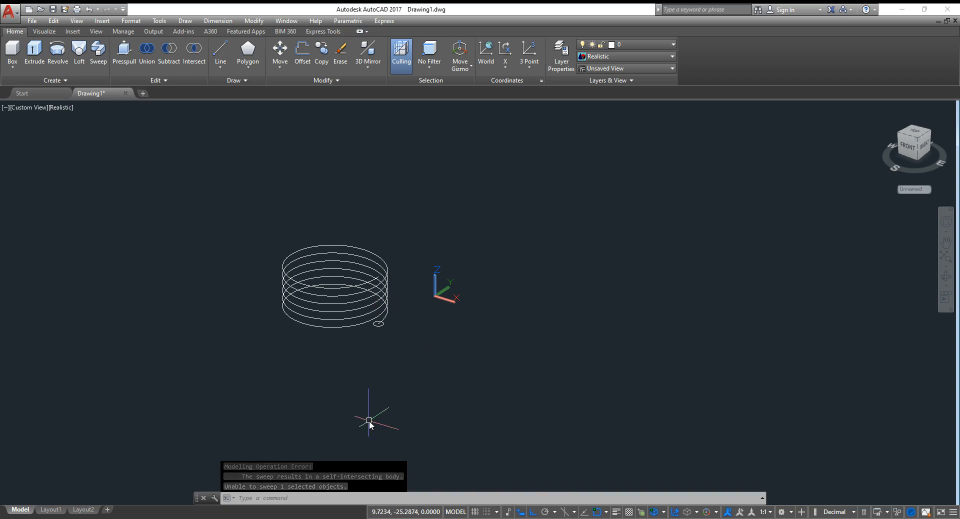
left_click(98, 50)
key("Escape")
key("Escape")
key("Escape")
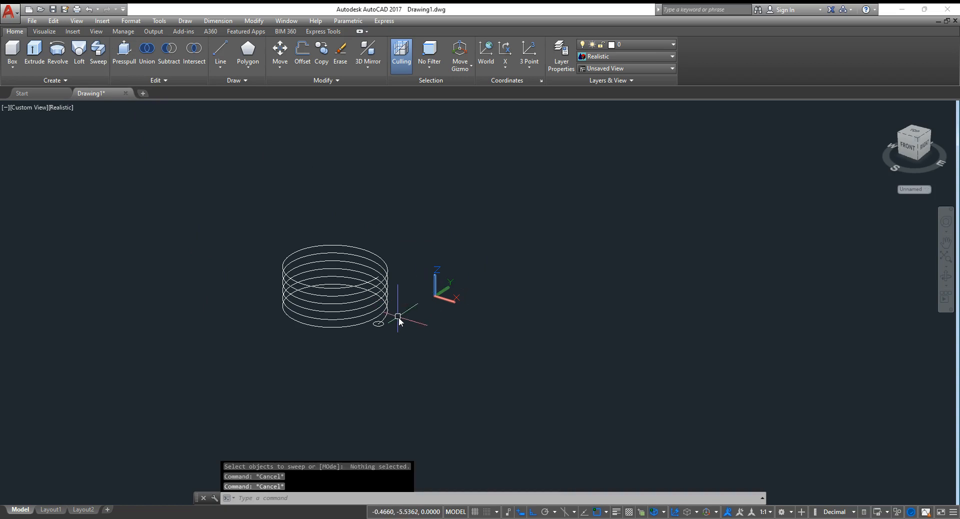
left_click(420, 339)
left_click(311, 253)
key("Escape")
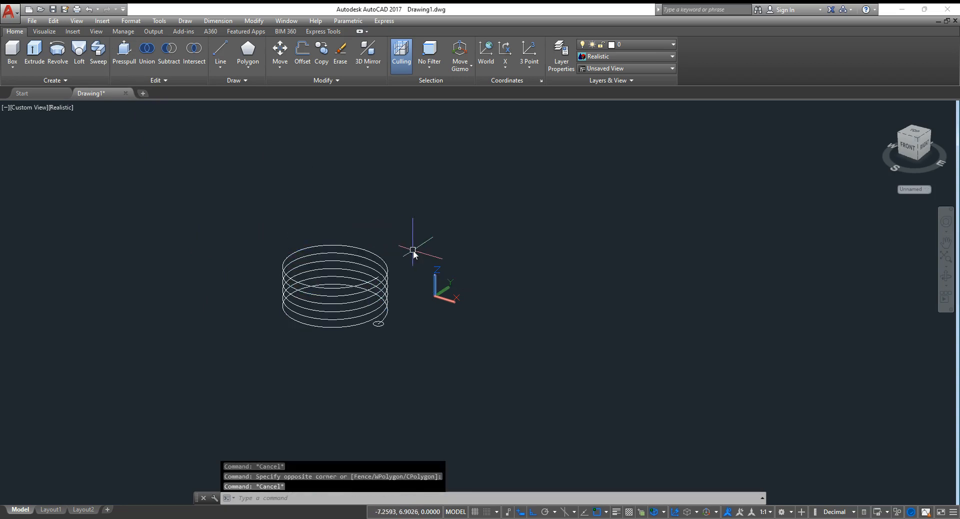
key("Escape")
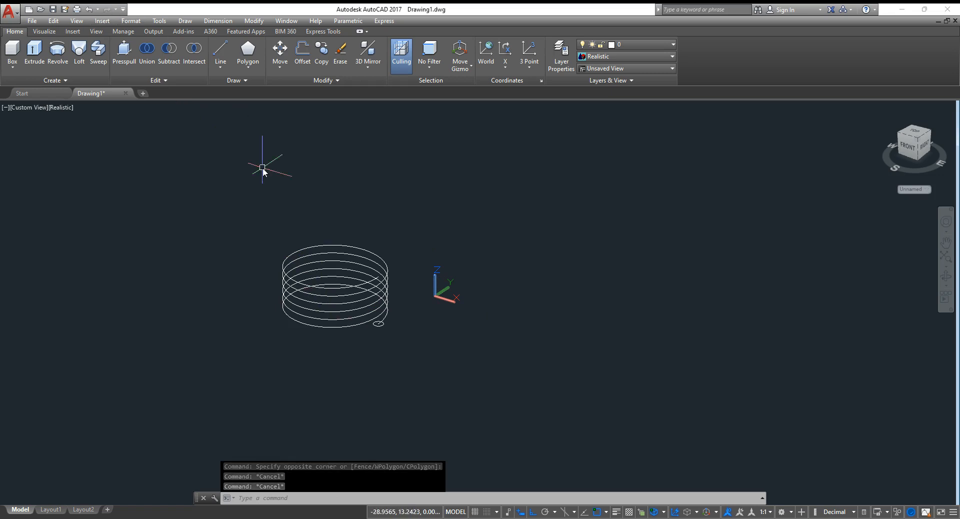
Step: Scale the circle at the helix's lower end by a factor of 0.2 about its centre
type("ssc")
key("Return")
left_click(379, 324)
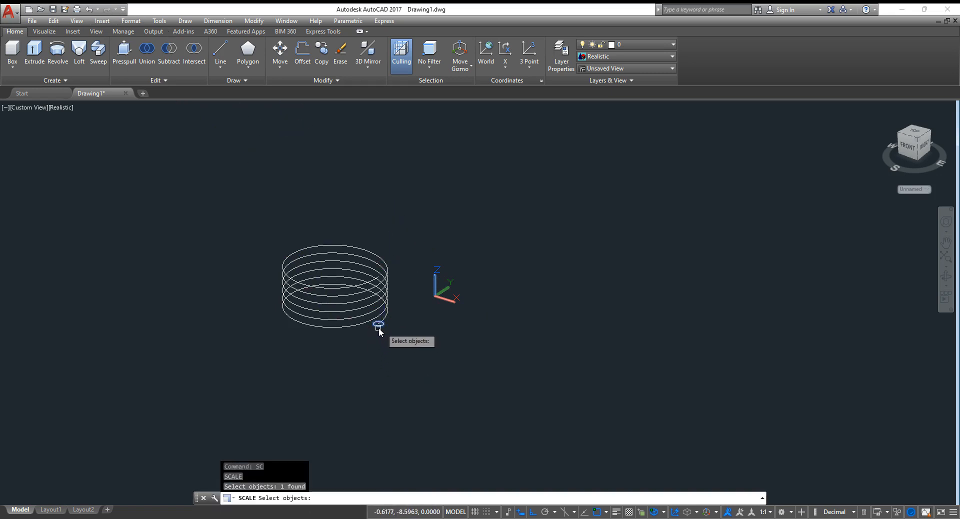
key("Return")
left_click(379, 324)
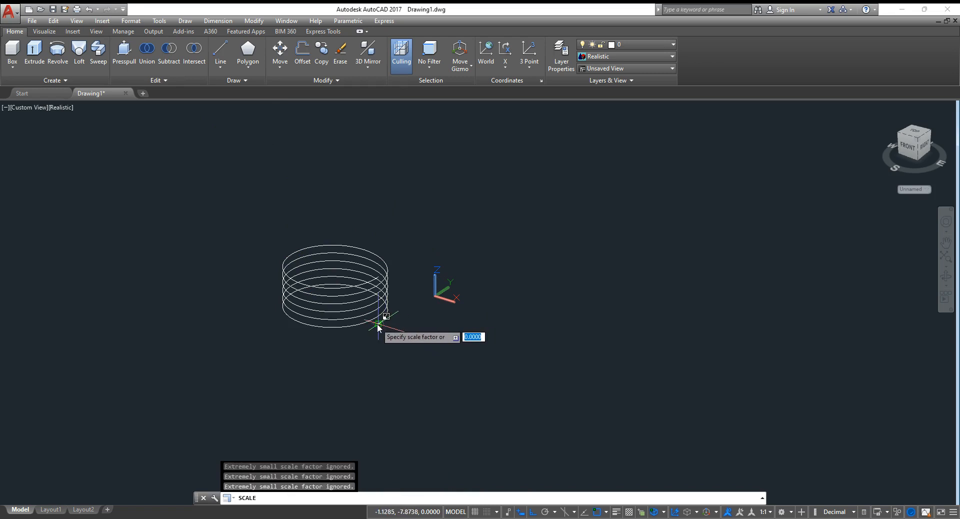
type(".2")
key("Return")
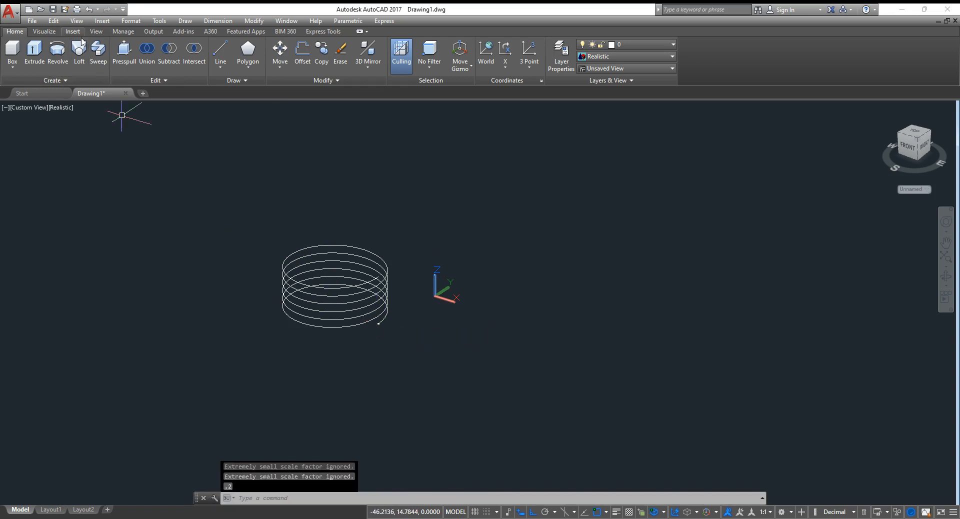
Step: Sweep the scaled-down circle along the helix to make a solid coil
left_click(98, 50)
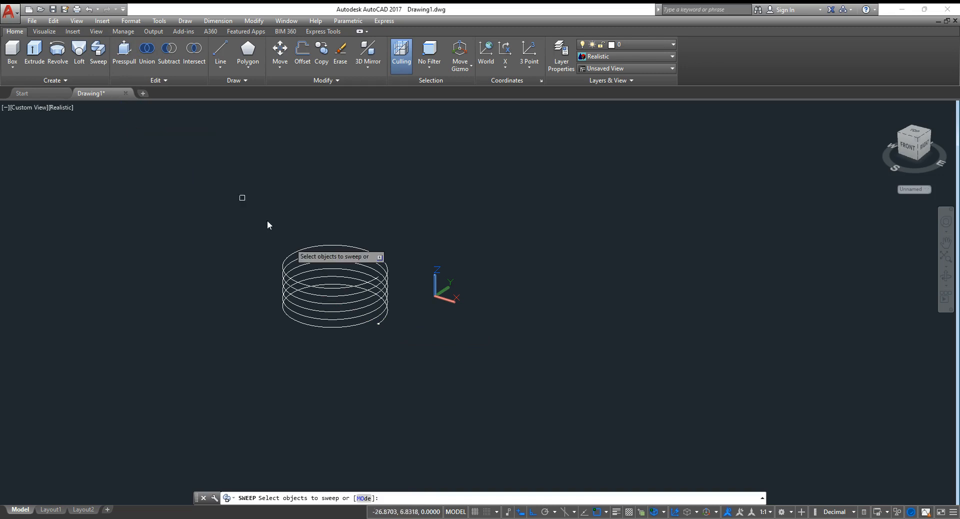
left_click(375, 326)
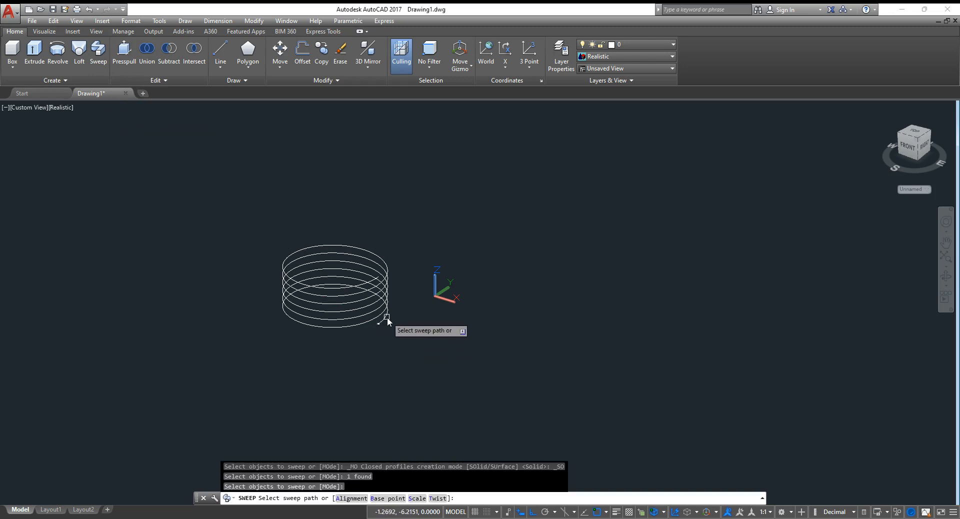
key("Return")
key("Escape")
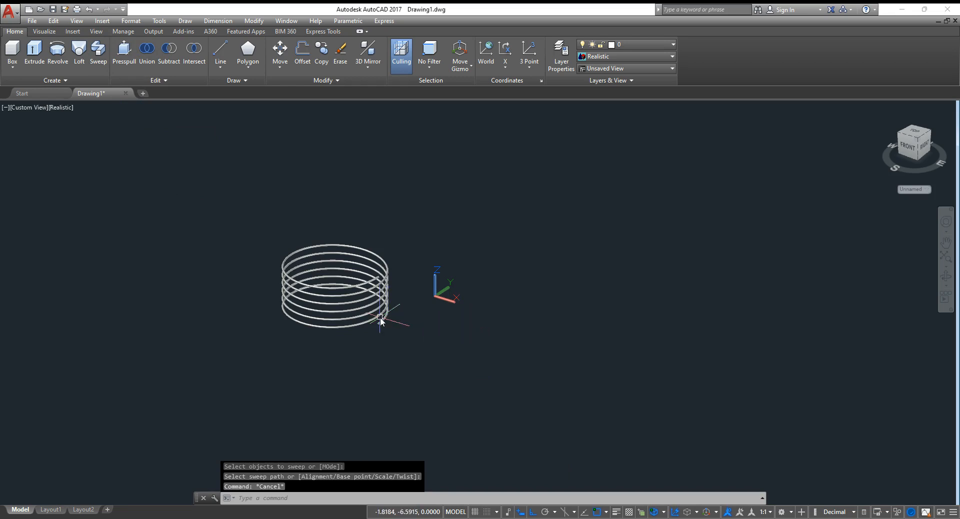
Step: Draw a narrow rectangle about 1.9 by 8.7 units beside the coil, across the UCS icon from it
scroll(380, 320, "up", 3)
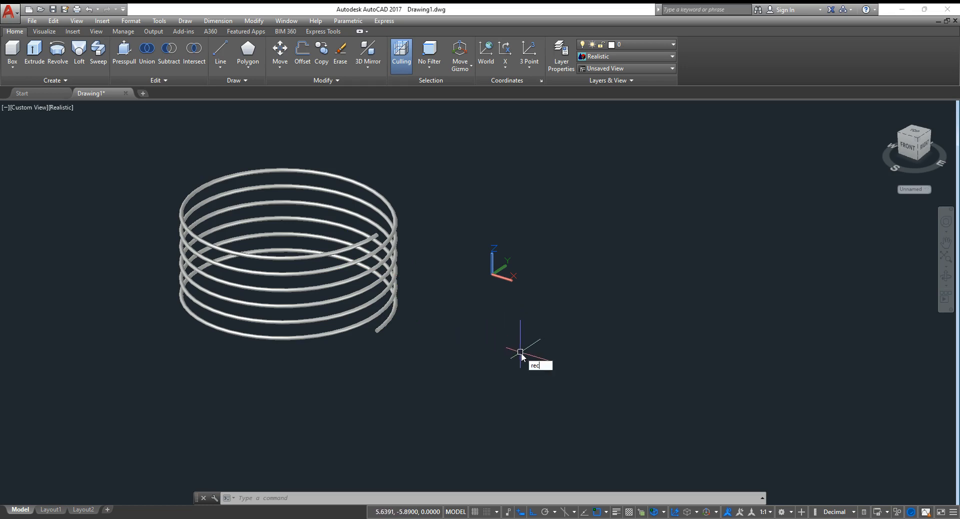
key("Return")
left_click(579, 342)
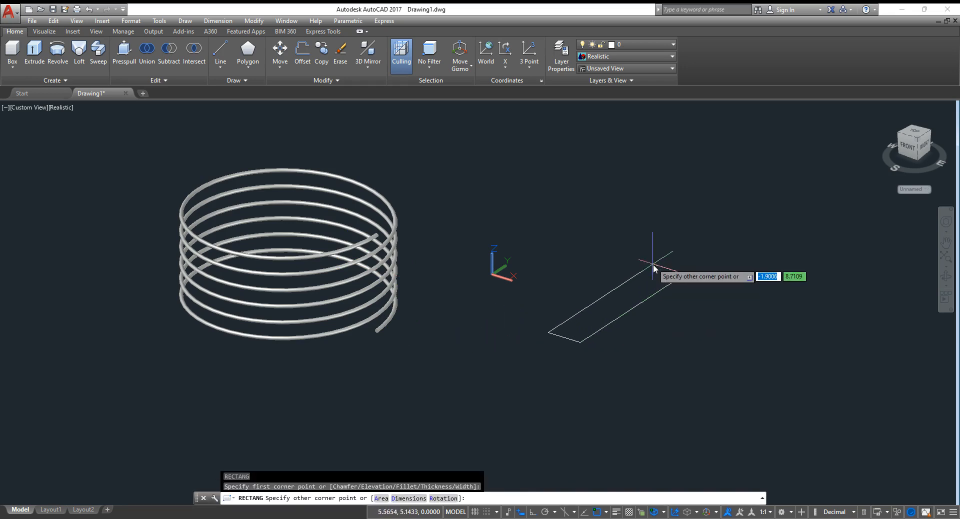
left_click(653, 263)
Step: Draw a small circle just outside the rectangle's nearest corner as a sweep profile
type("c")
key("Return")
left_click(586, 353)
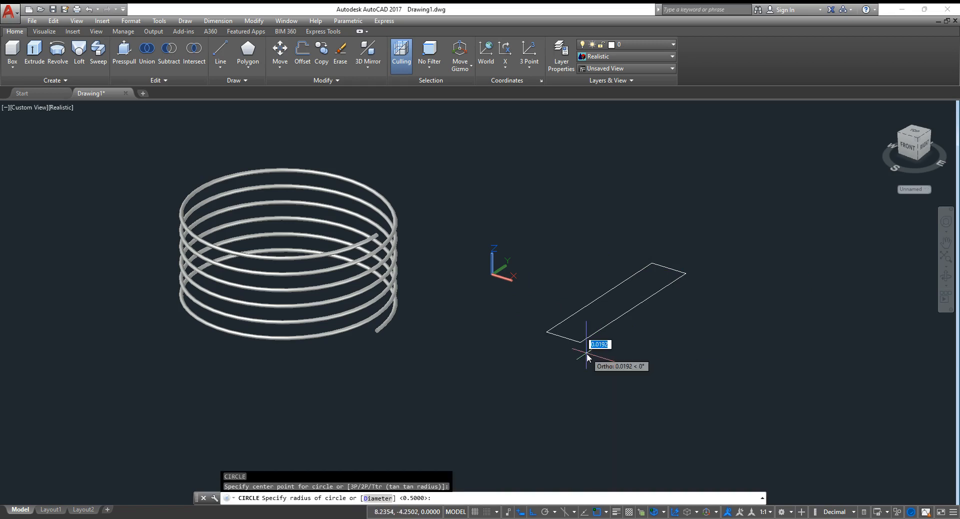
left_click(588, 354)
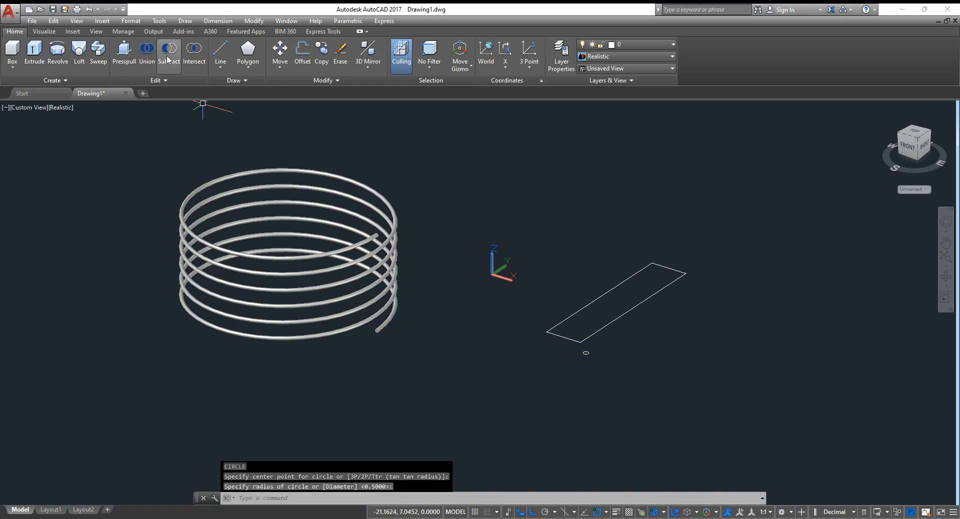
Step: Sweep the small circle along the rectangle to make a solid tubular frame
left_click(98, 50)
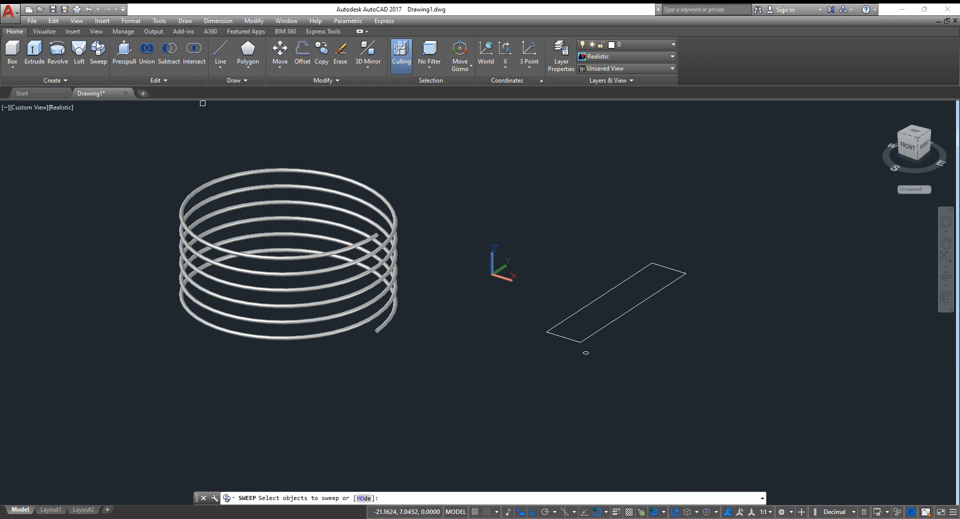
left_click(588, 352)
key("Return")
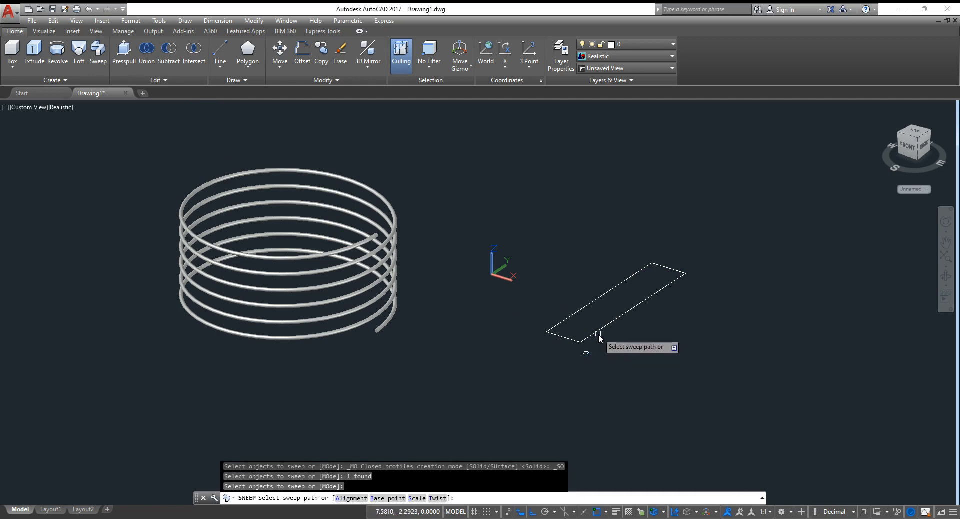
left_click(599, 333)
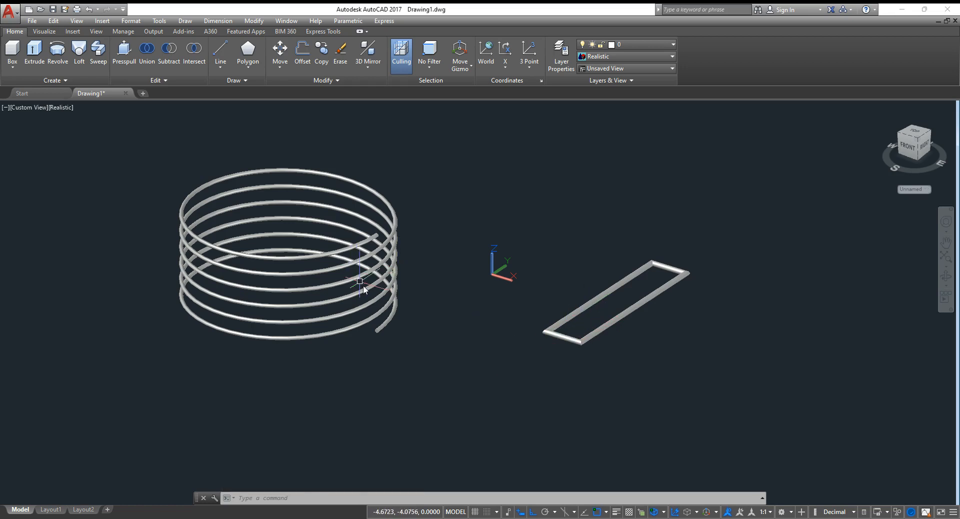
Step: Draw an open zigzag polyline with four straight segments in front of the coil and the tubular frame
scroll(380, 300, "up", 2)
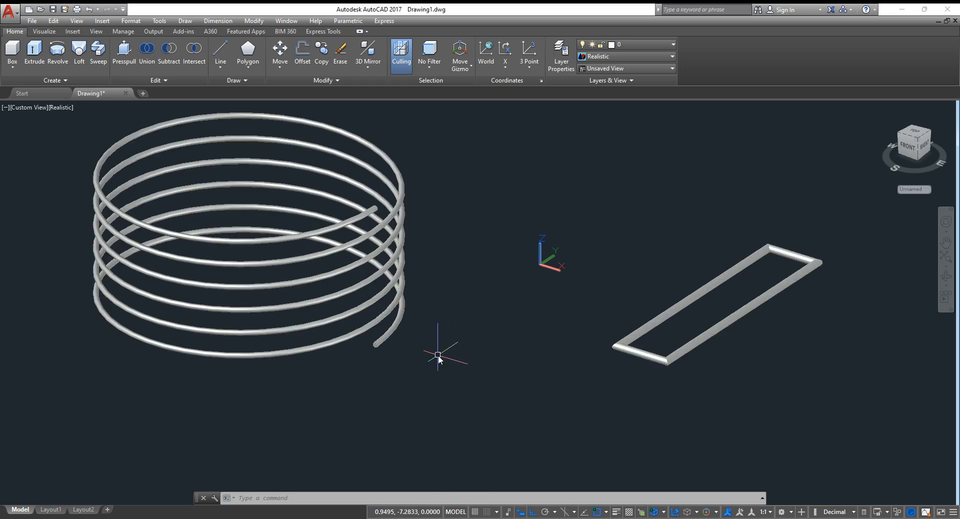
type("pl")
key("Return")
left_click(366, 439)
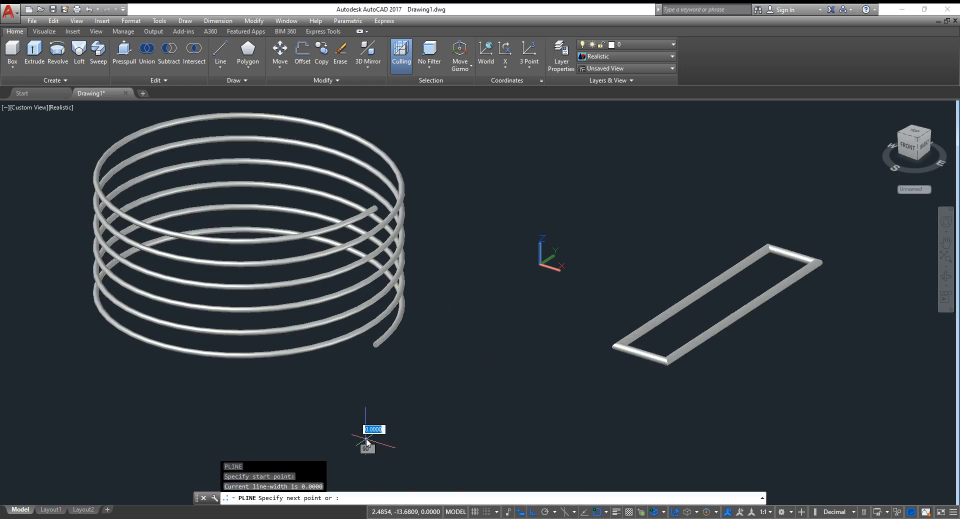
left_click(425, 401)
left_click(511, 427)
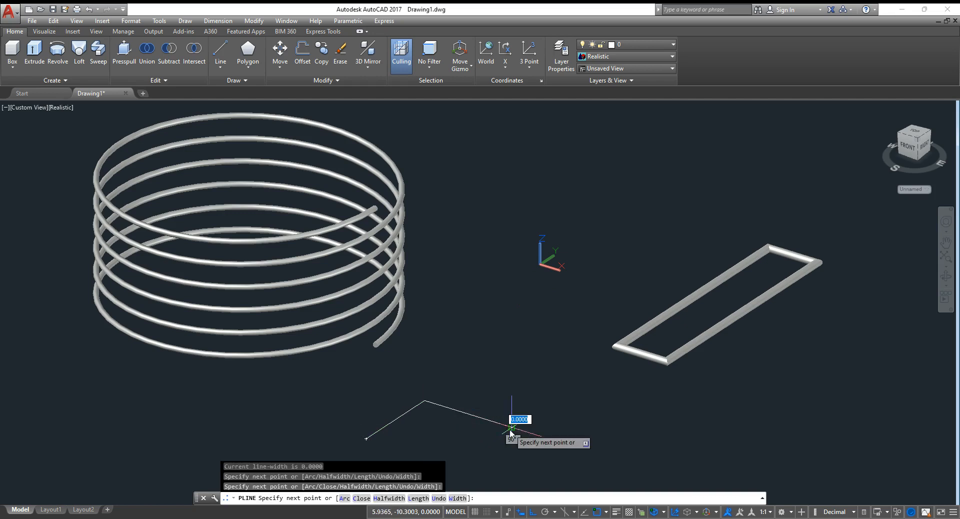
left_click(570, 406)
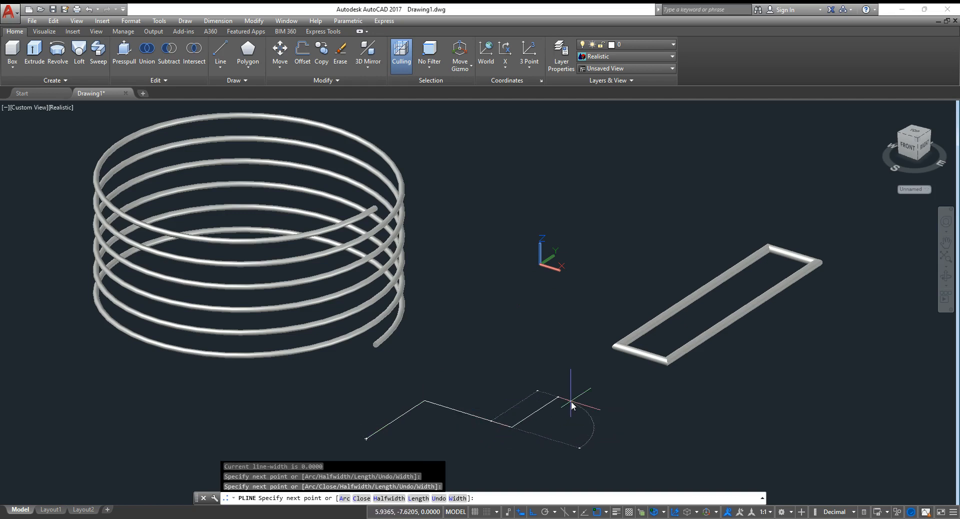
left_click(649, 430)
key("Return")
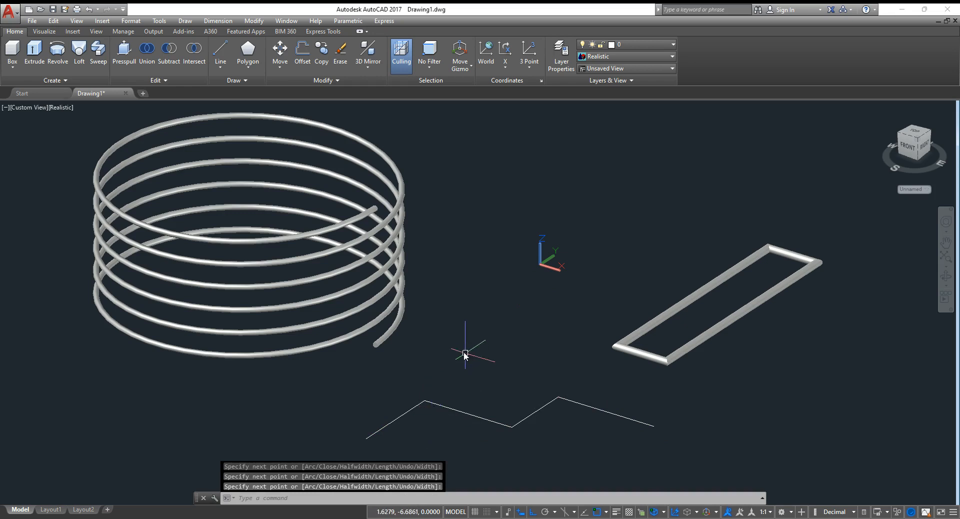
key("Return")
key("Escape")
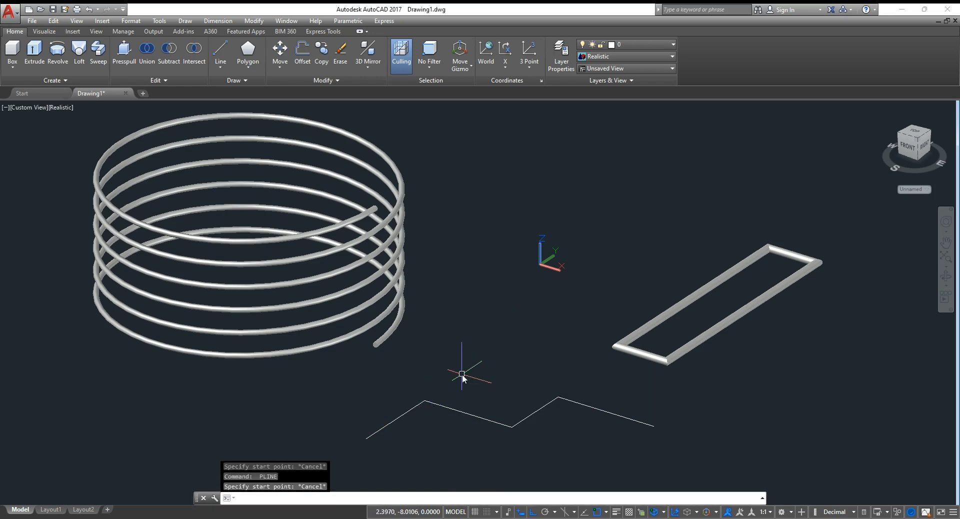
key("Return")
key("Escape")
key("Return")
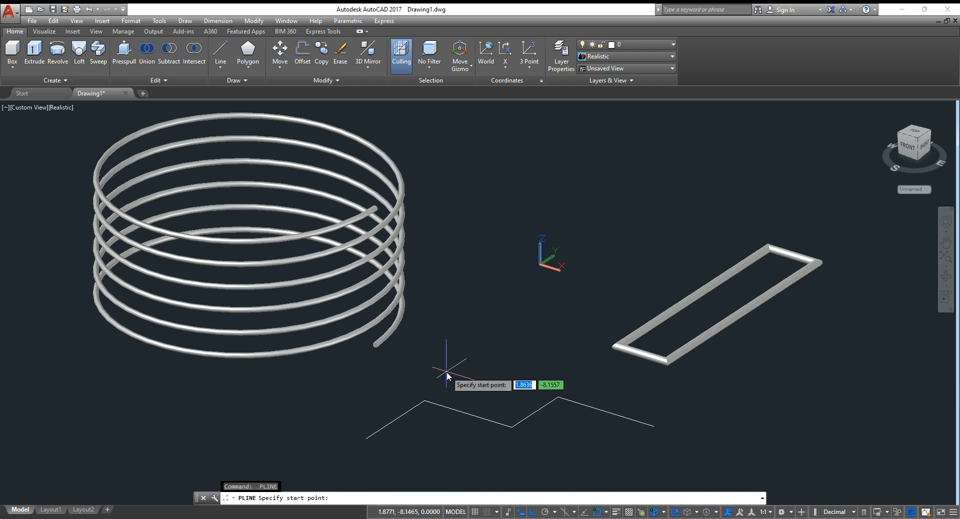
key("Escape")
key("Return")
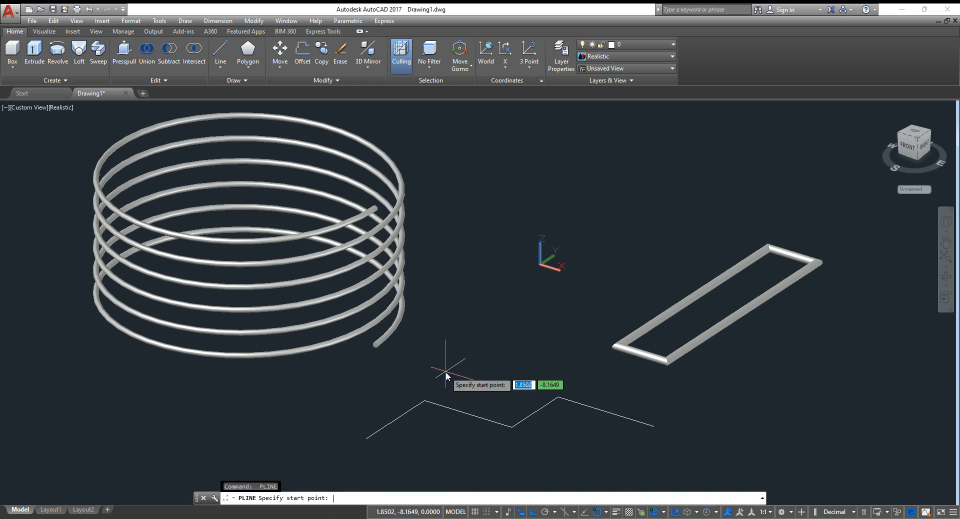
key("Escape")
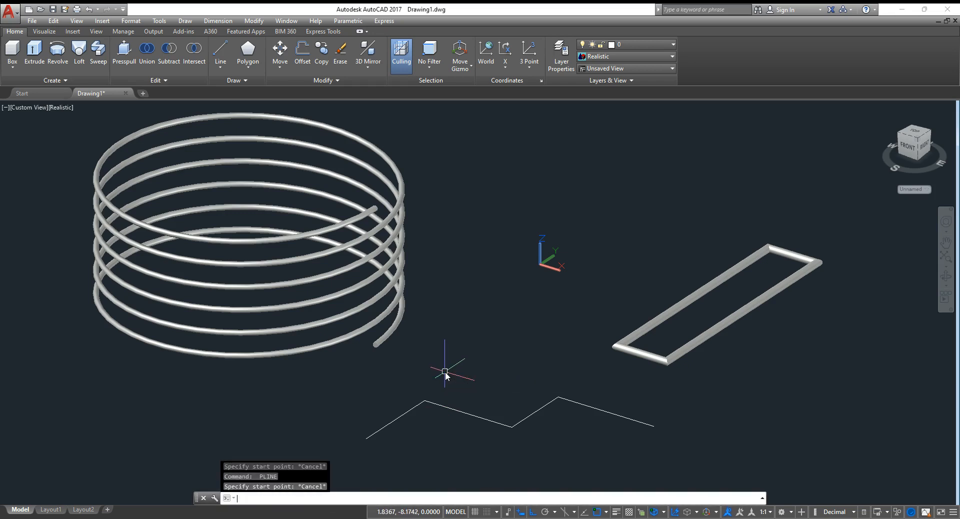
Step: Try to fillet the polyline's first corner with a radius of 0.5
type("f")
key("Return")
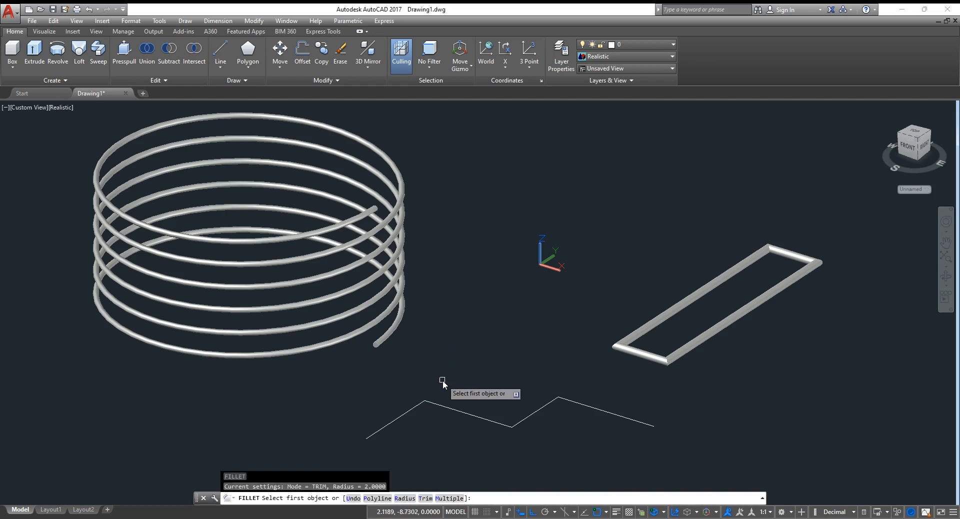
type(".5")
key("Return")
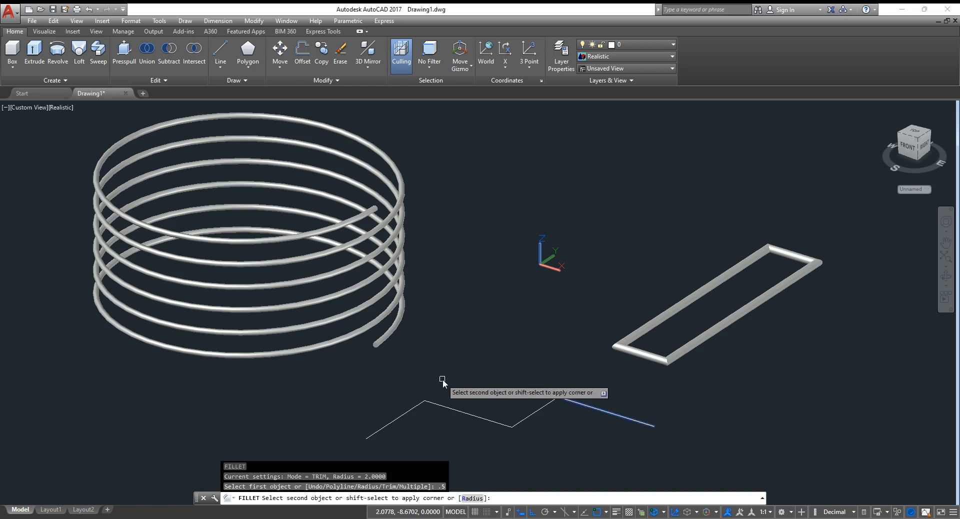
left_click(436, 404)
Step: Fillet the polyline's middle corner with a radius of 2
key("Return")
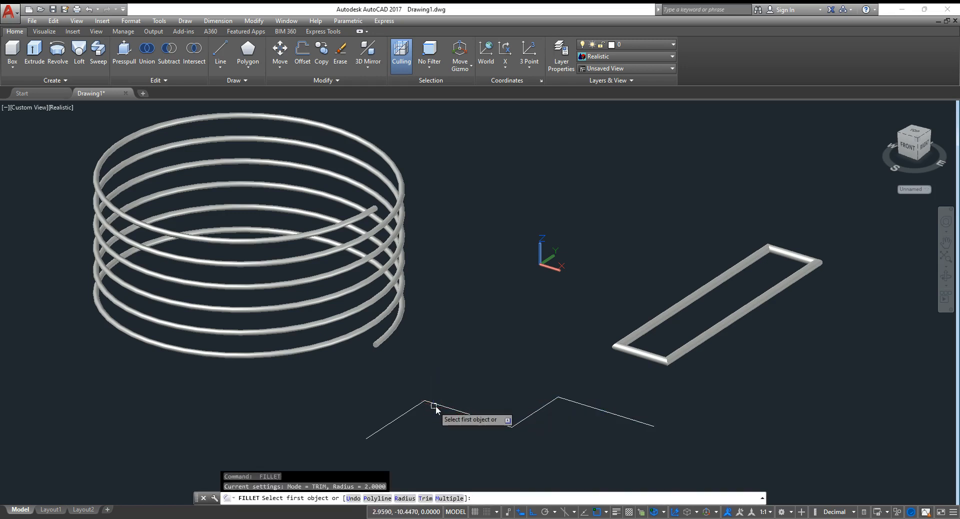
left_click(434, 405)
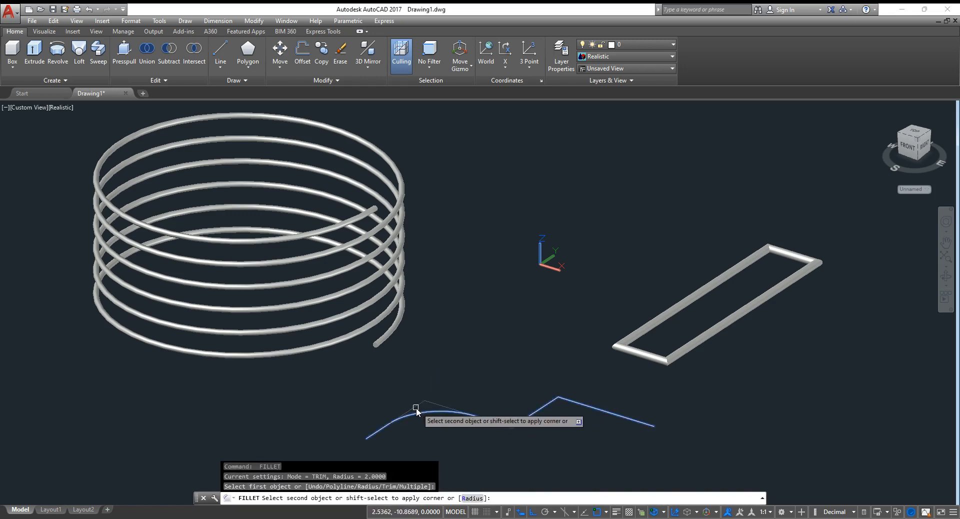
left_click(534, 411)
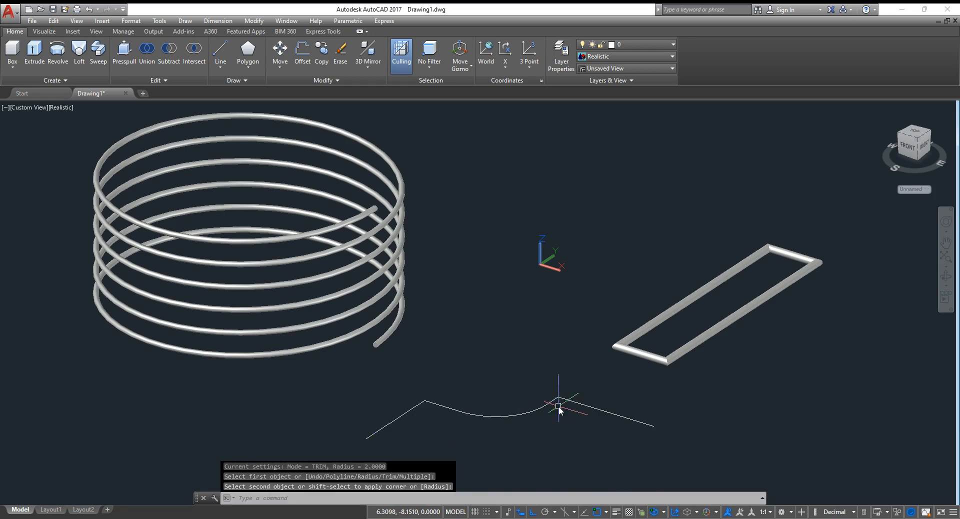
Step: Try to fillet the polyline's remaining corner between the rounded bend and the last straight segment
key("Return")
left_click(581, 403)
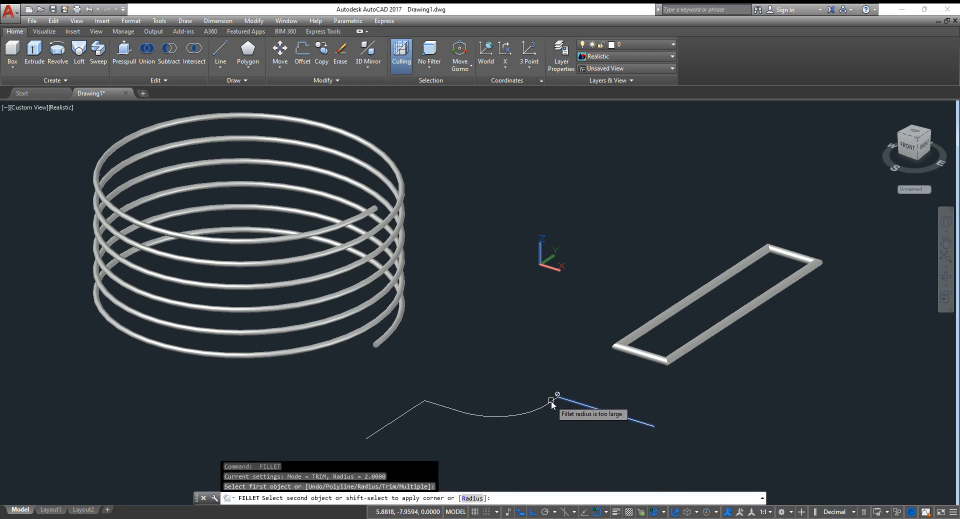
key("Escape")
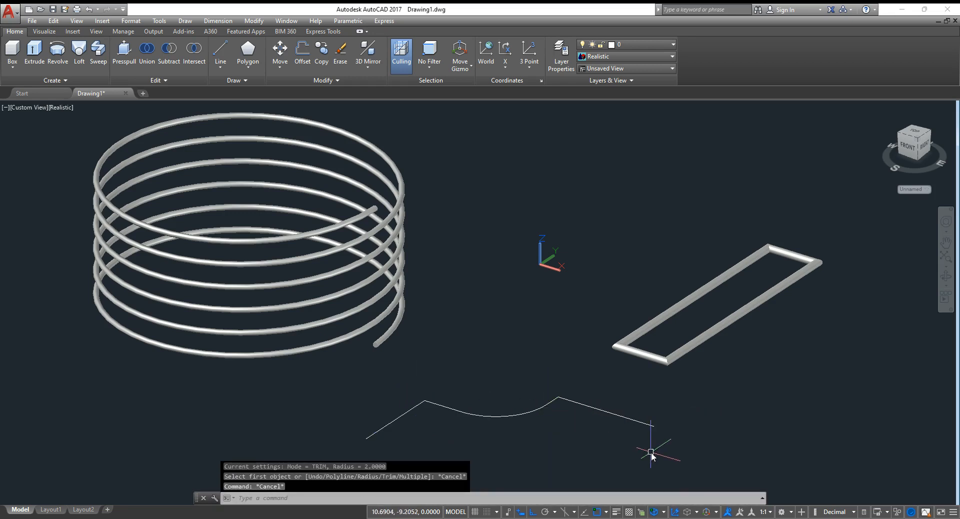
Step: Draw a circle of radius 0.2 centred on the free end of the polyline's last segment
type("c")
key("Return")
left_click(657, 429)
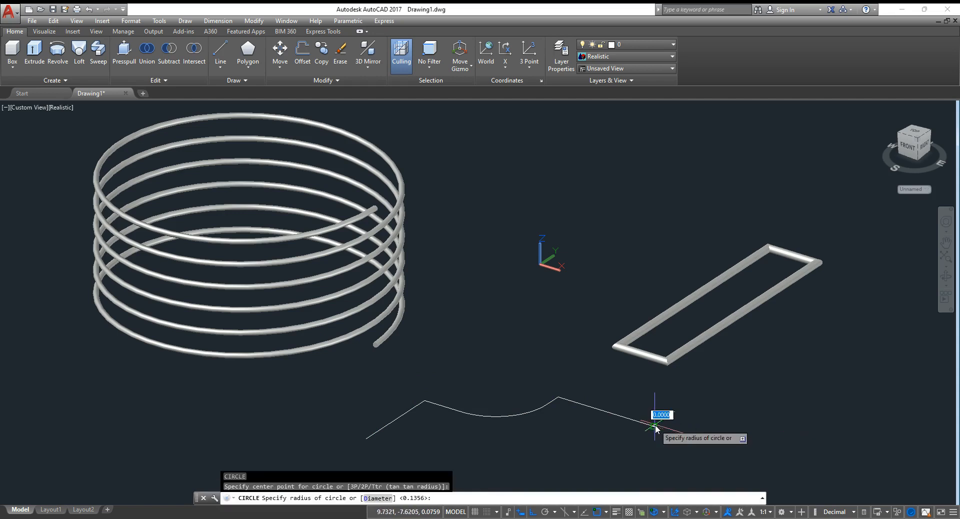
key("BackSpace")
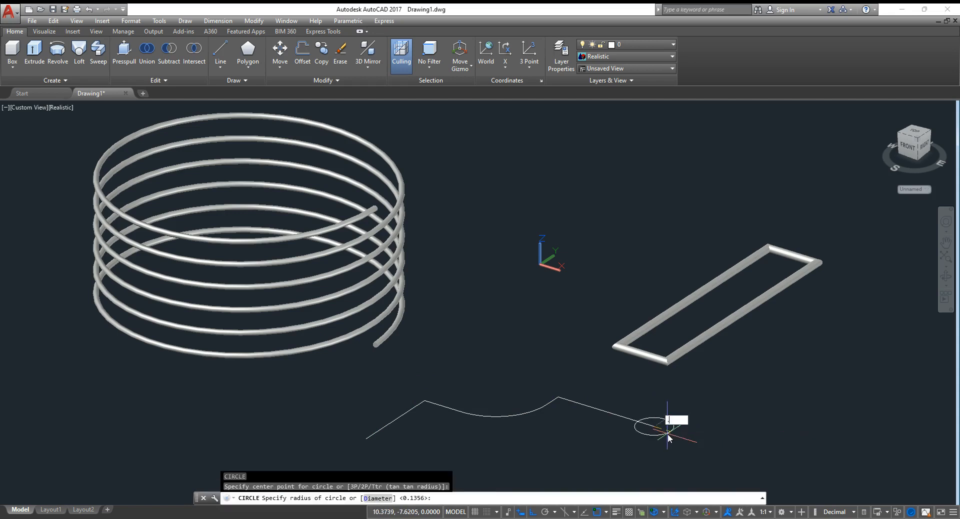
type(".2")
key("Return")
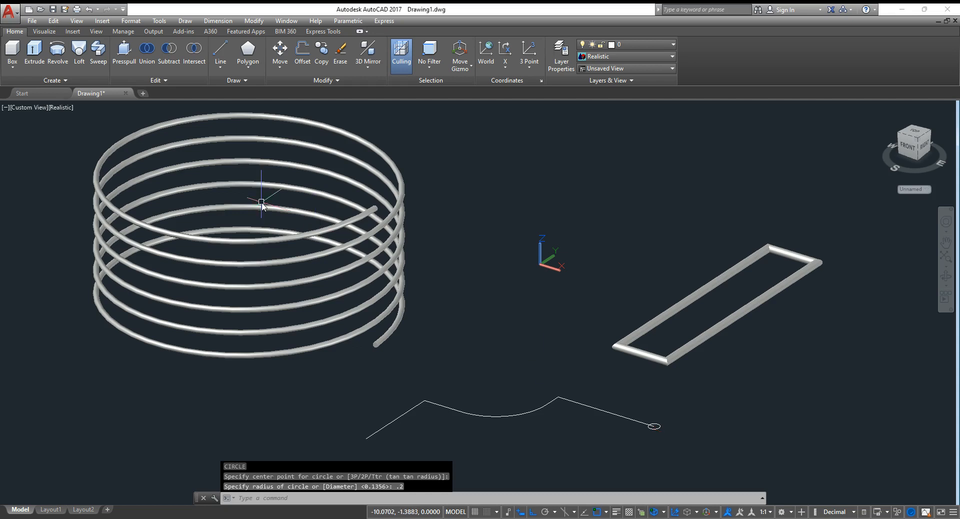
Step: Sweep the 0.2 radius circle along the polyline to make a solid bent rod
left_click(103, 62)
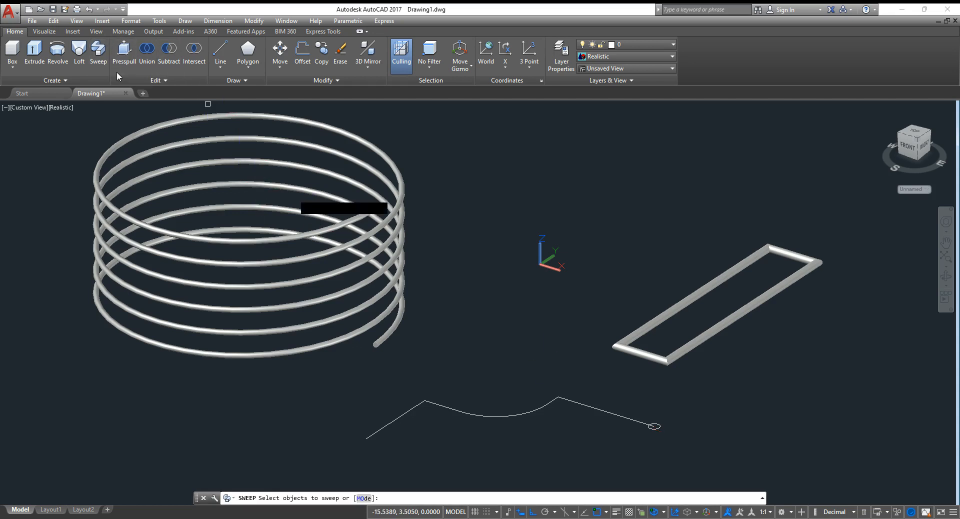
left_click(662, 429)
key("Return")
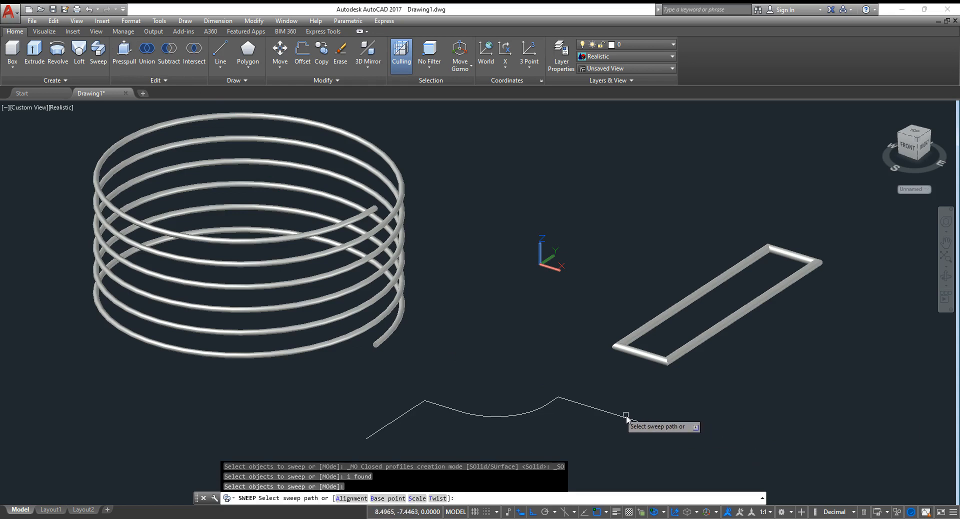
left_click(612, 415)
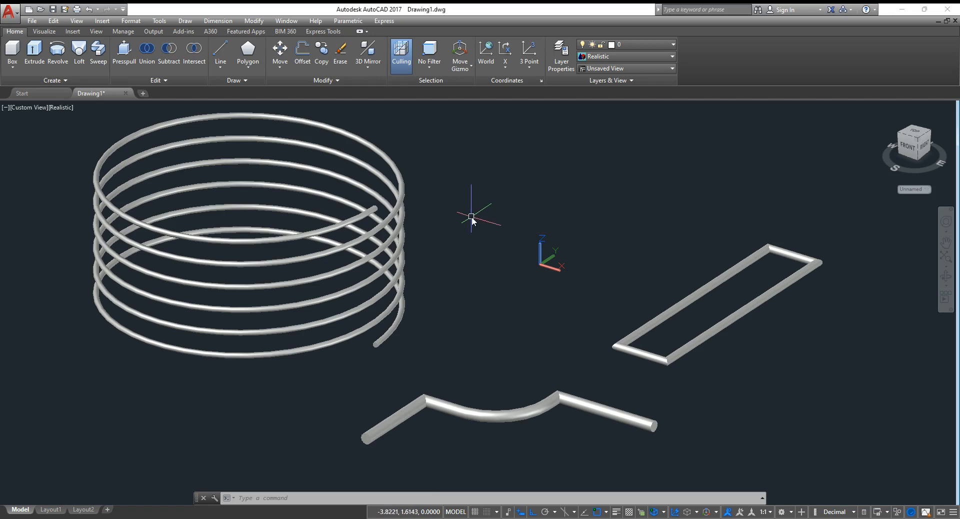
key("Escape")
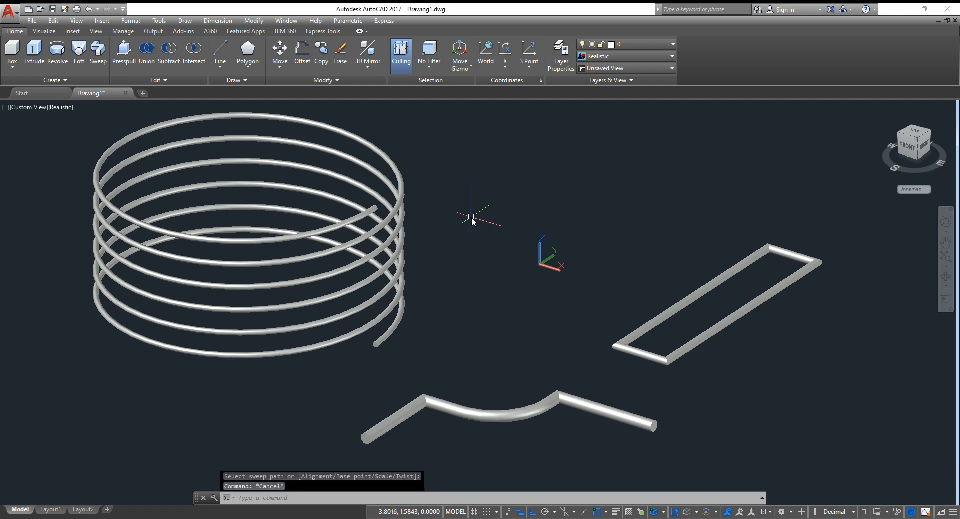
Step: Draw a rectangle as a sweep path between the coil and the tubular frame, beside the UCS origin
type("rec")
key("Return")
left_click(549, 187)
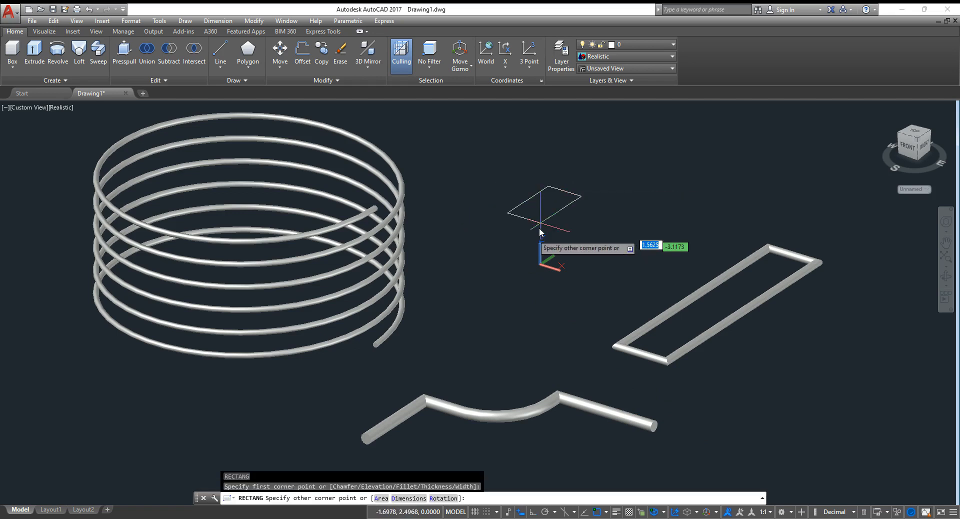
left_click(558, 268)
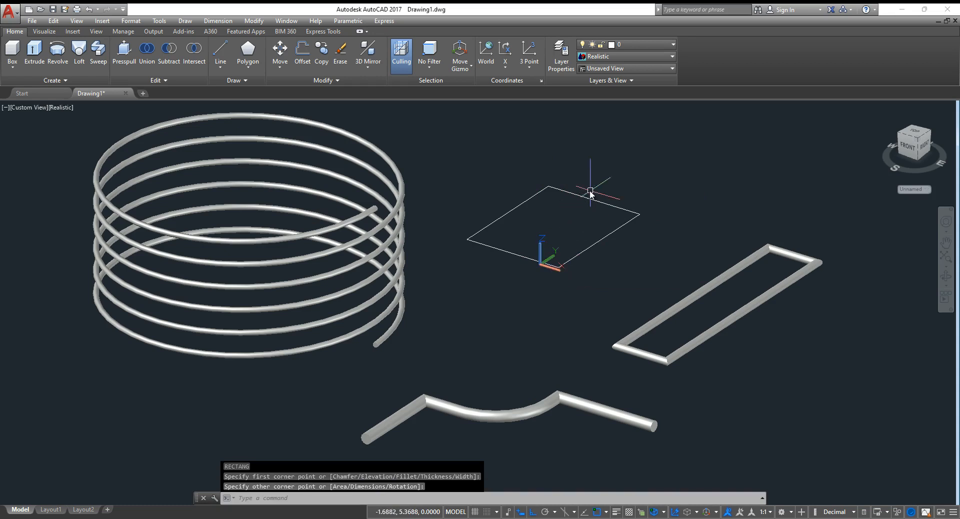
Step: Draw a small rectangle at the new rectangle's far corner, just outside its back edge, as a sweep profile
type("ewrc")
key("Return")
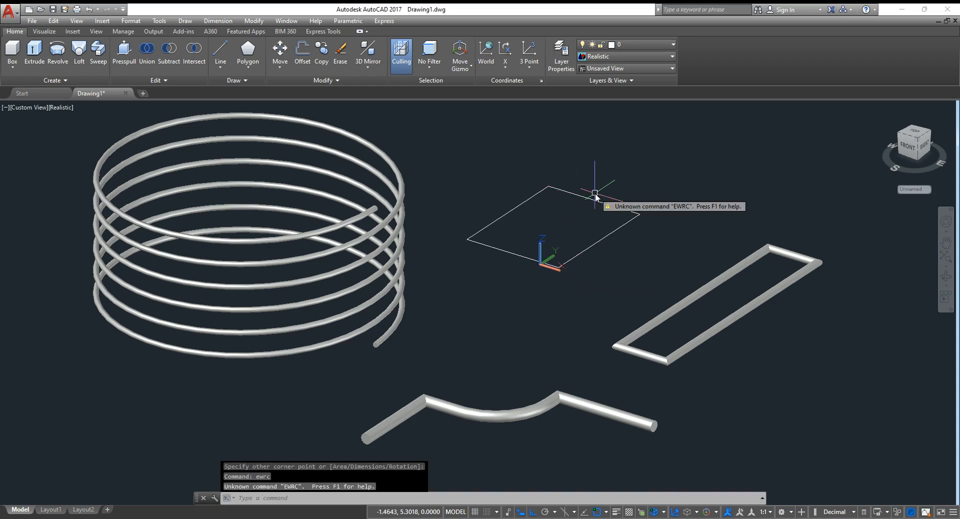
type("rec")
key("Return")
left_click(550, 186)
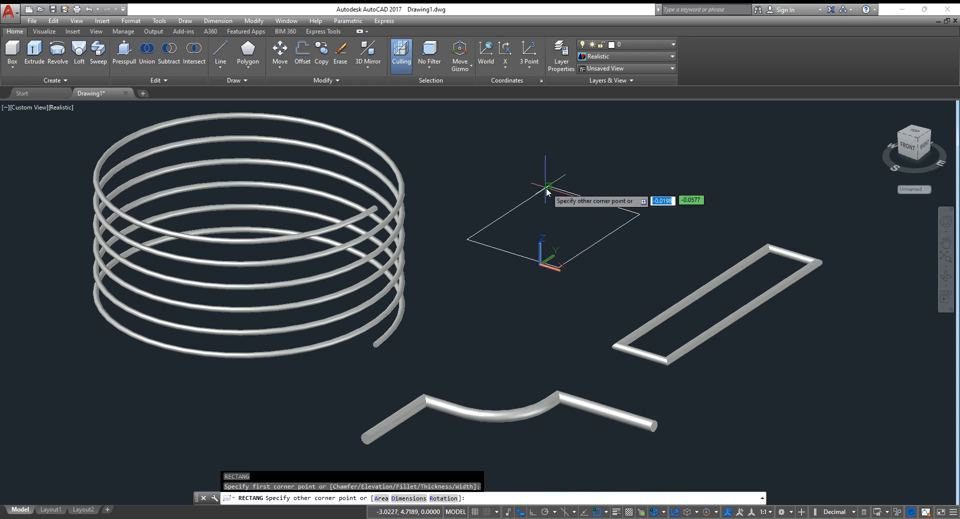
left_click(569, 186)
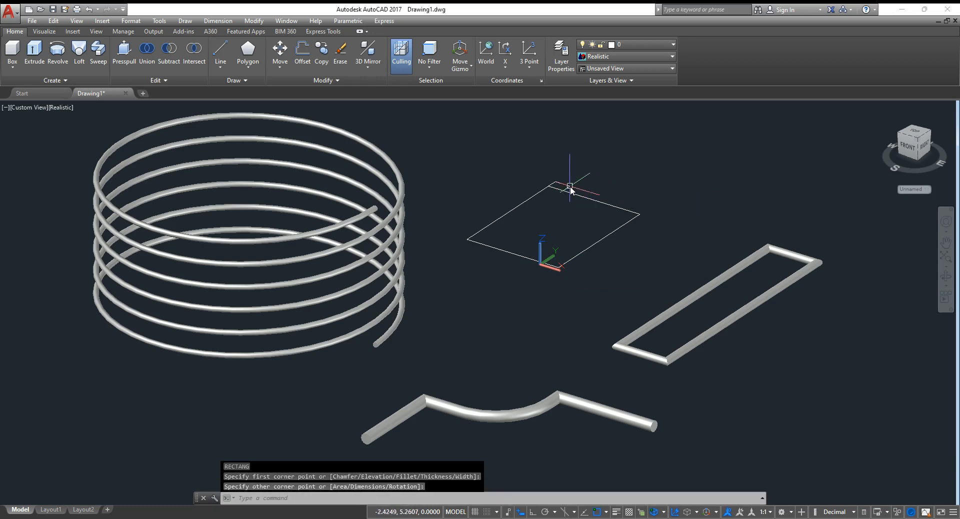
Step: Sweep the small rectangle along the larger rectangle to make a solid frame with a rectangular section
left_click(98, 52)
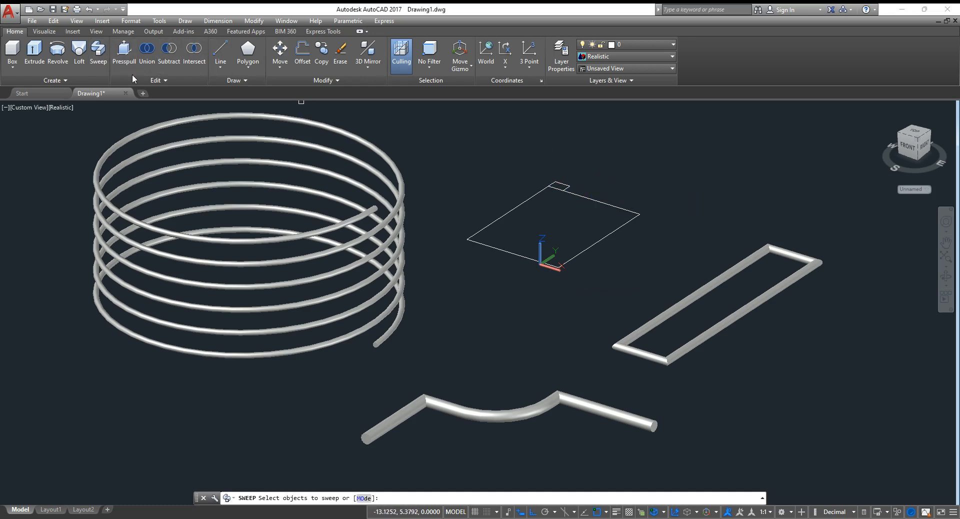
left_click(562, 184)
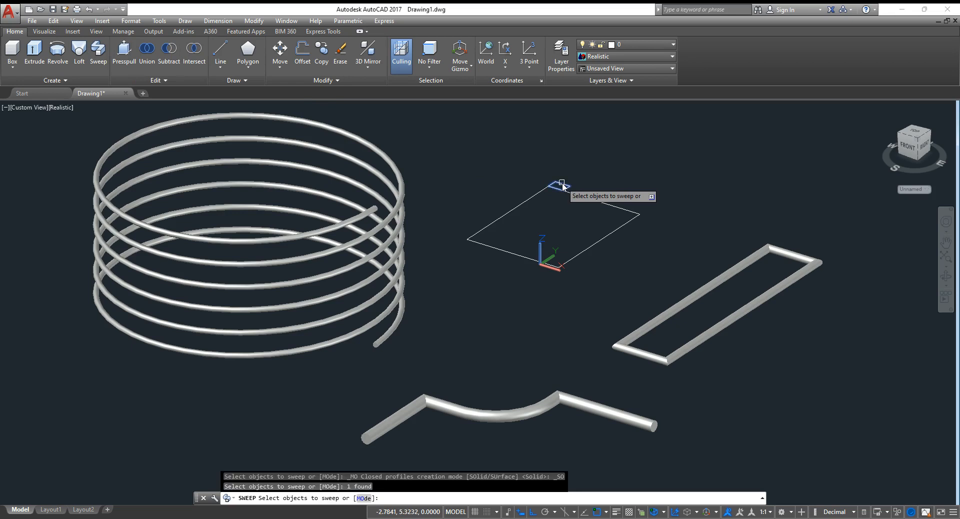
key("Return")
left_click(580, 195)
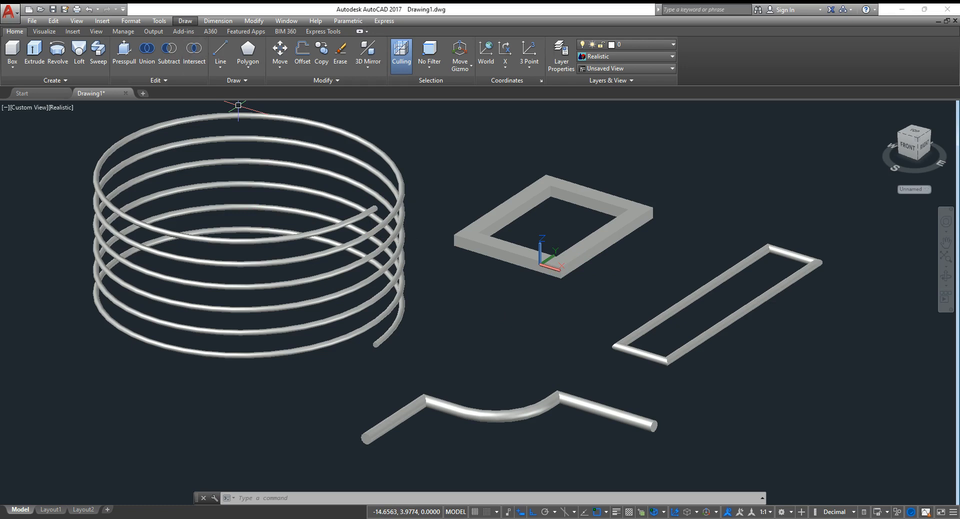
Step: Draw a three-point arc in front of the tubular frame, beyond the end of the bent rod
mouse_move(220, 156)
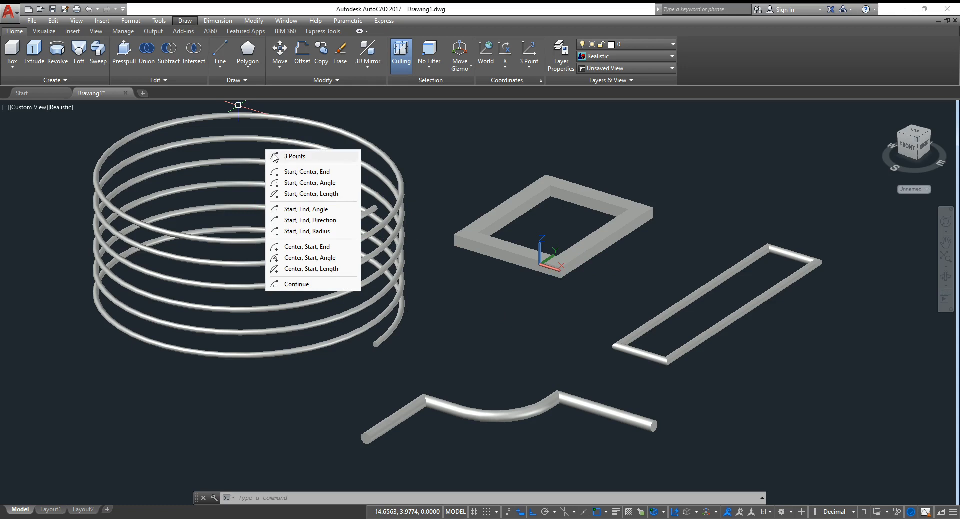
left_click(295, 156)
left_click(760, 445)
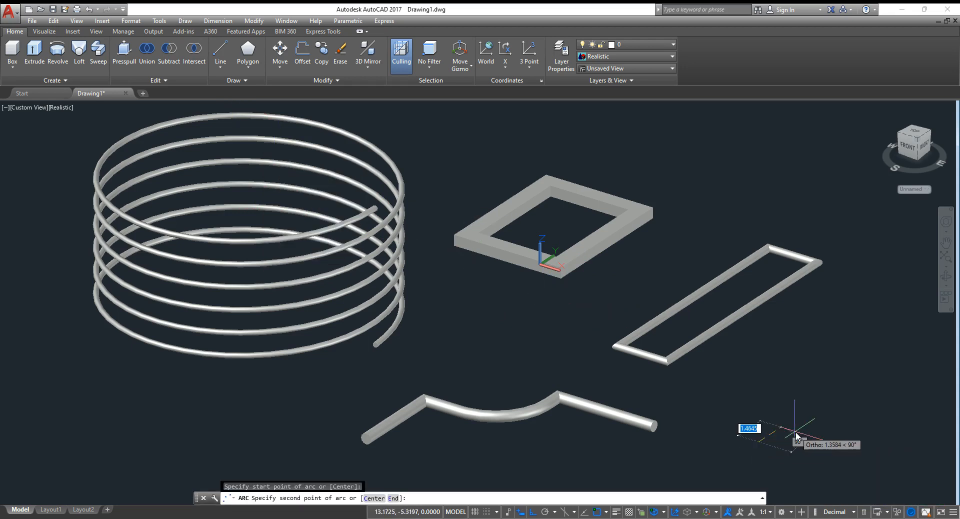
left_click(795, 419)
left_click(904, 449)
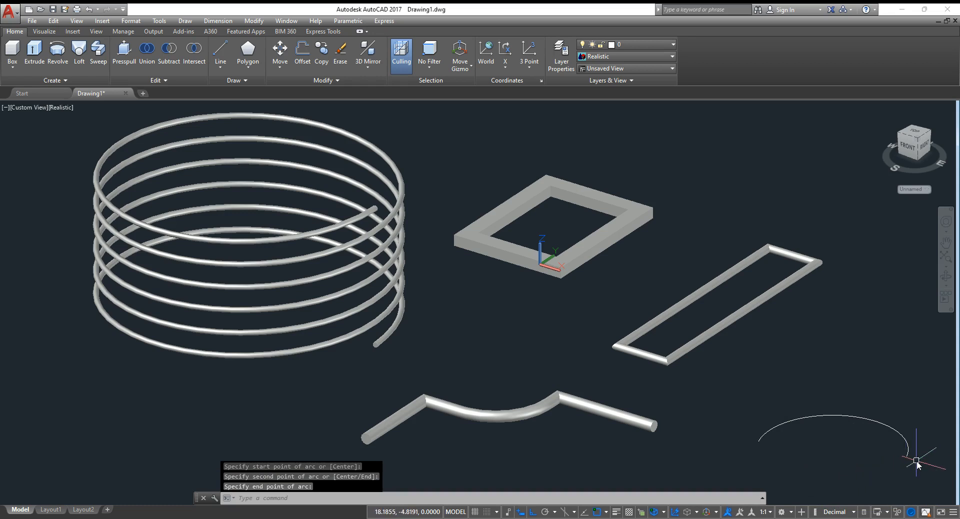
Step: Draw a small rectangle at the arc's end farthest from the bent rod as a sweep profile
type("rec")
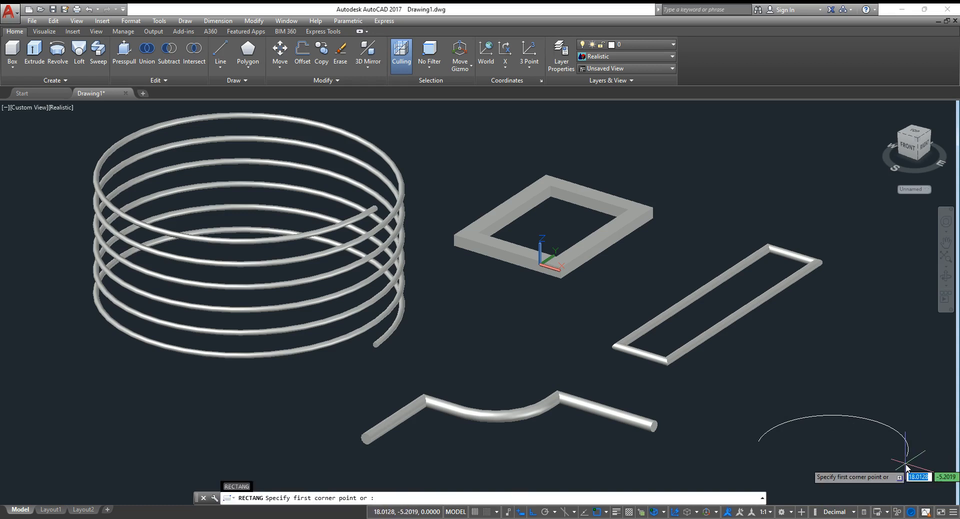
key("Return")
left_click(910, 464)
left_click(911, 462)
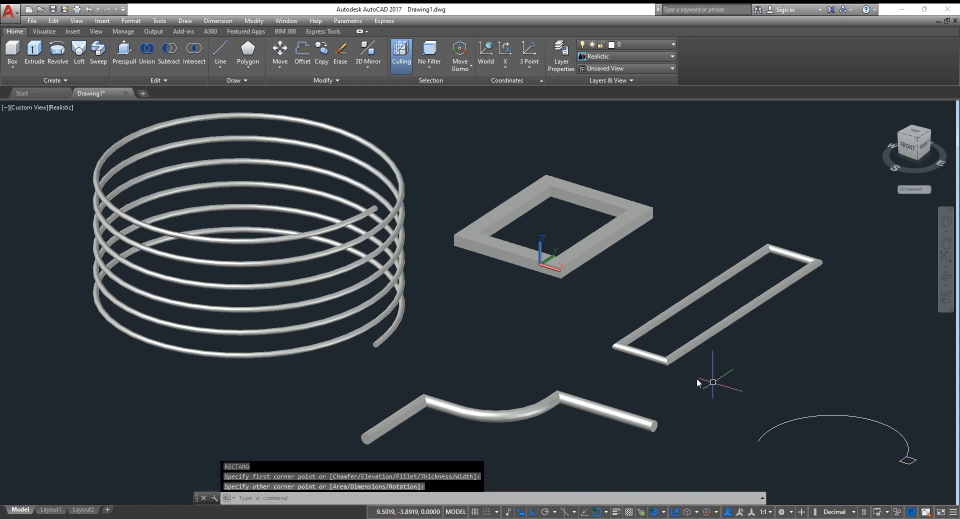
Step: Sweep the small rectangle along the arc to make a solid curved bar
left_click(98, 50)
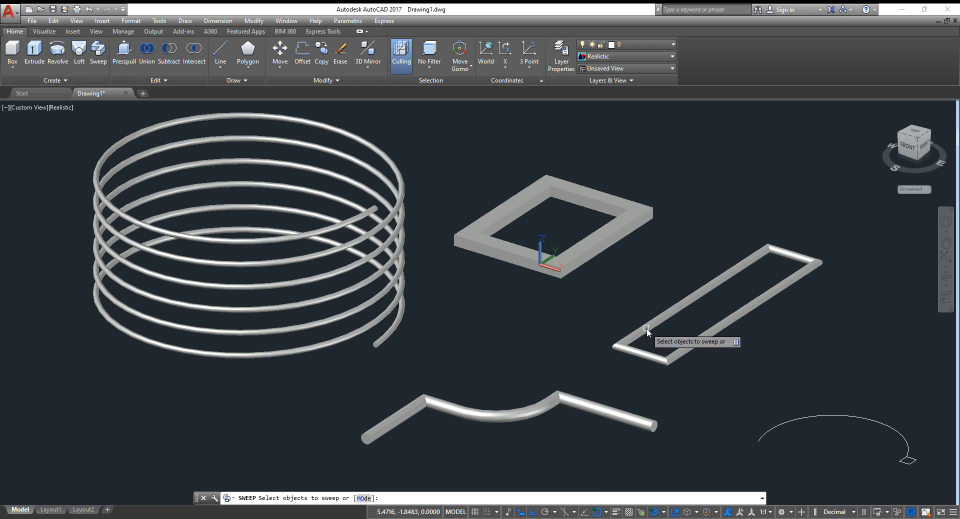
left_click(914, 458)
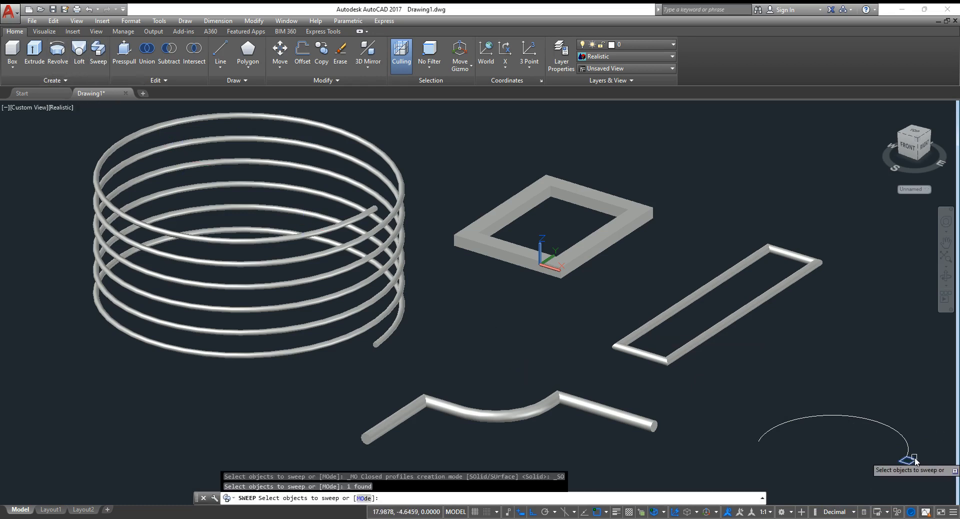
key("Return")
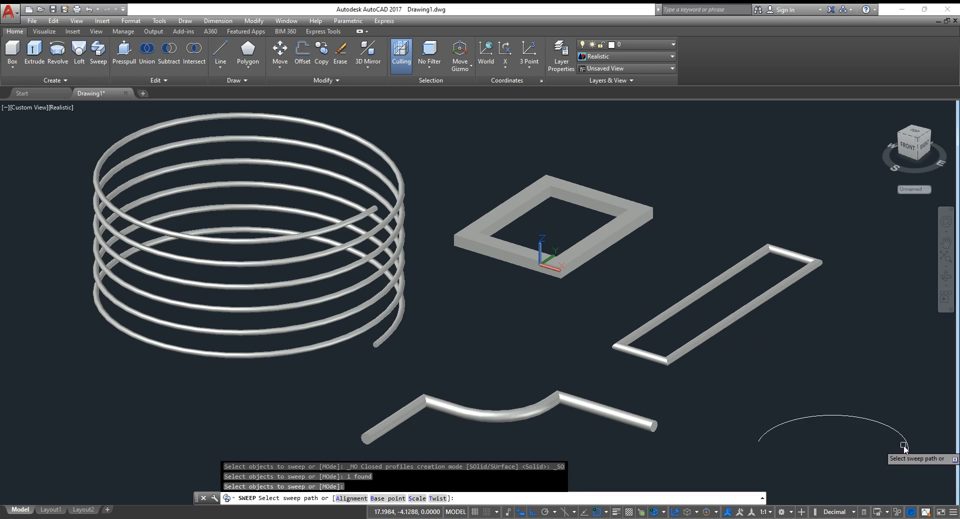
left_click(905, 443)
key("Escape")
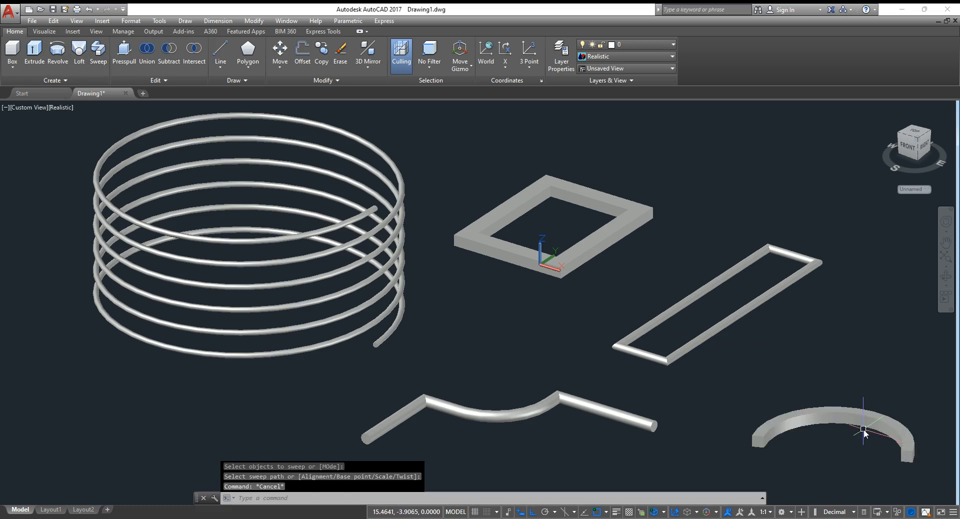